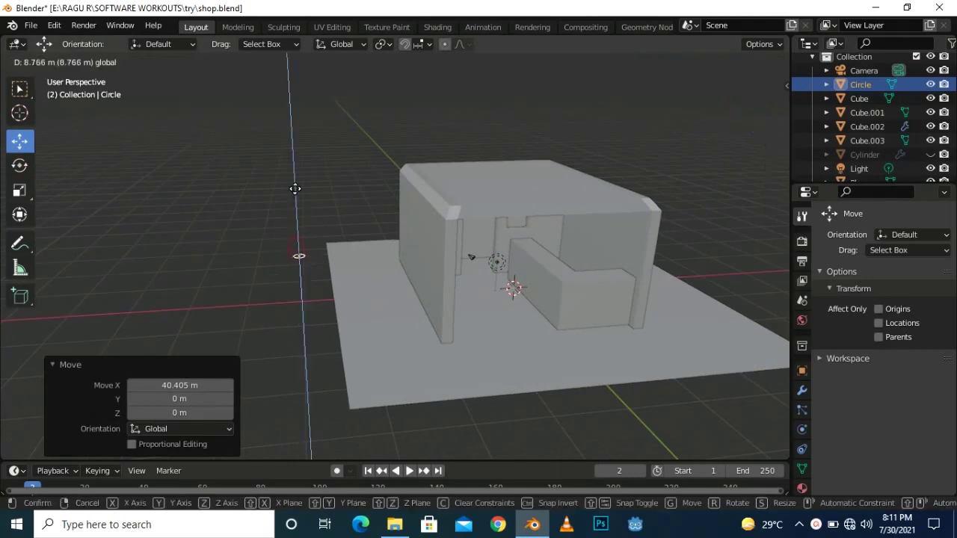
Fill the circle beside the shop with a face in Edit Mode
left_click_drag(773, 165, 921, 165)
middle_click_drag(384, 273, 456, 304)
left_click_drag(508, 289, 330, 262)
key("Tab")
key("f")
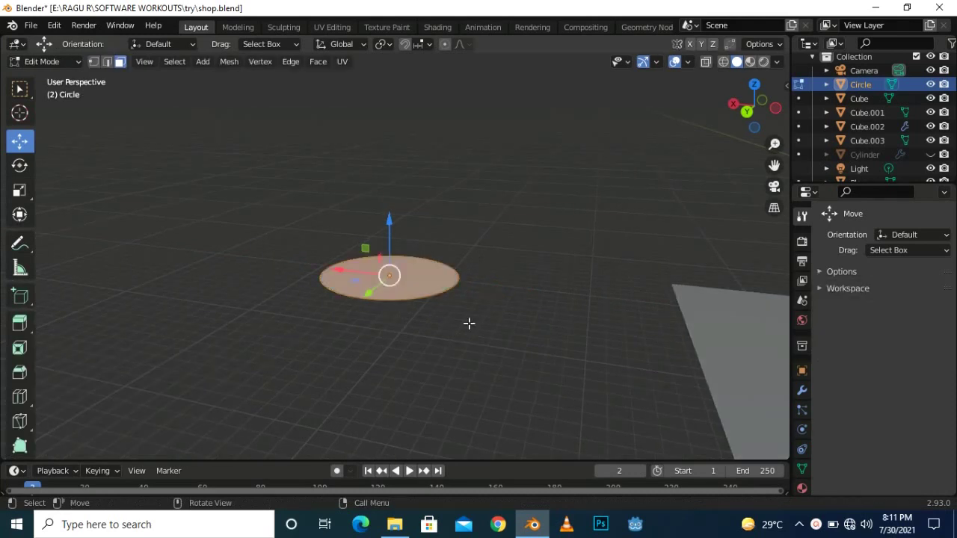
Try to inset the circle's face by about 0.07 m
middle_click_drag(489, 322, 515, 374)
left_click_drag(777, 167, 483, 219)
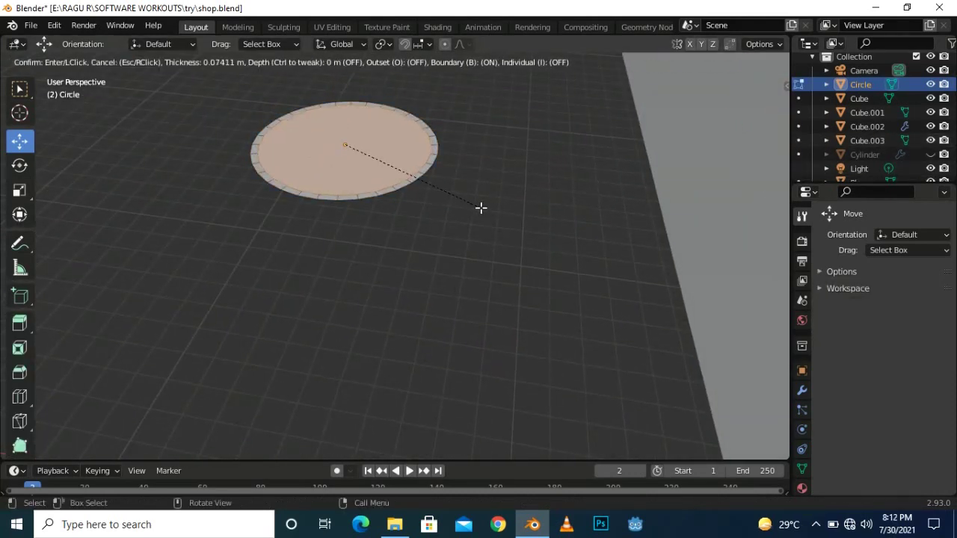
left_click(480, 208)
middle_click_drag(408, 237, 440, 372)
key("e")
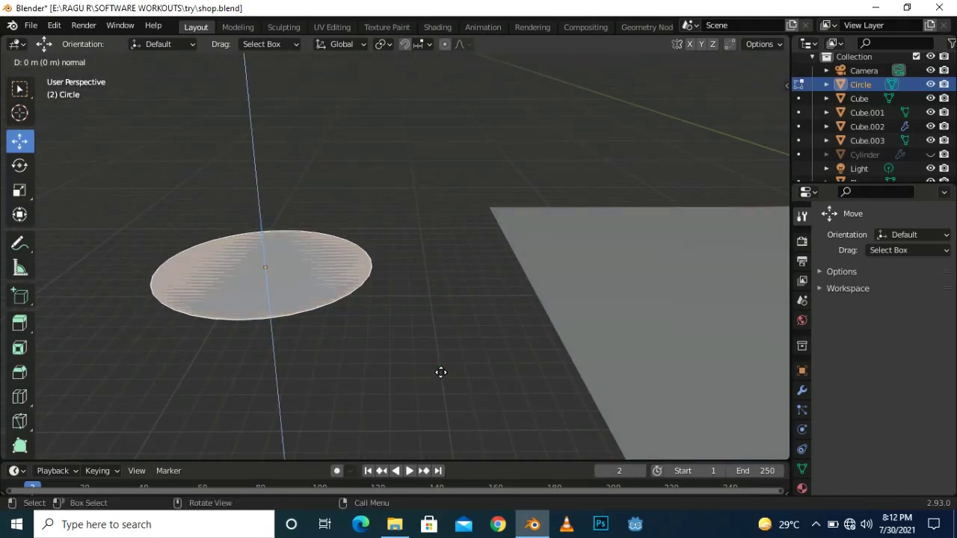
left_click(457, 379)
key("e")
left_click(461, 404)
key("ctrl+z")
key("ctrl+z")
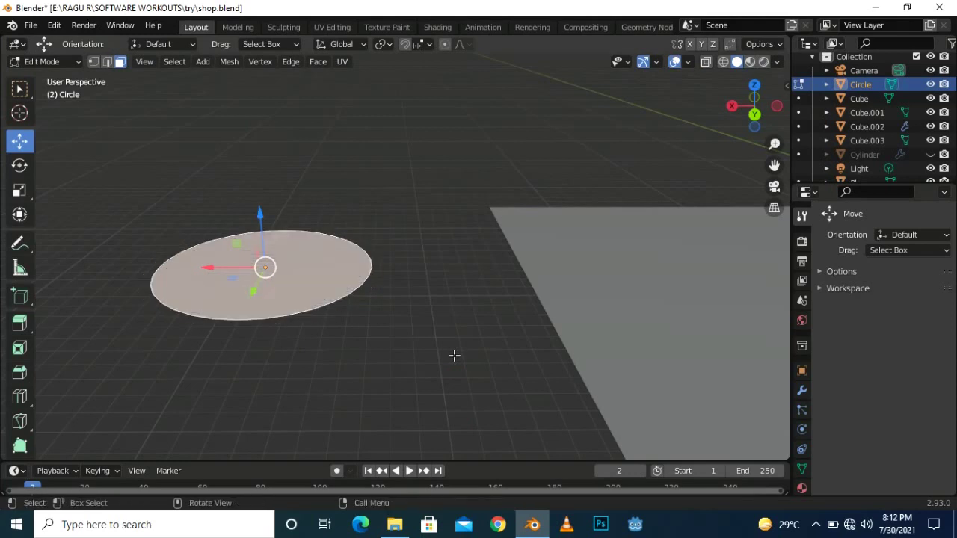
middle_click_drag(453, 355, 427, 362)
key("Escape")
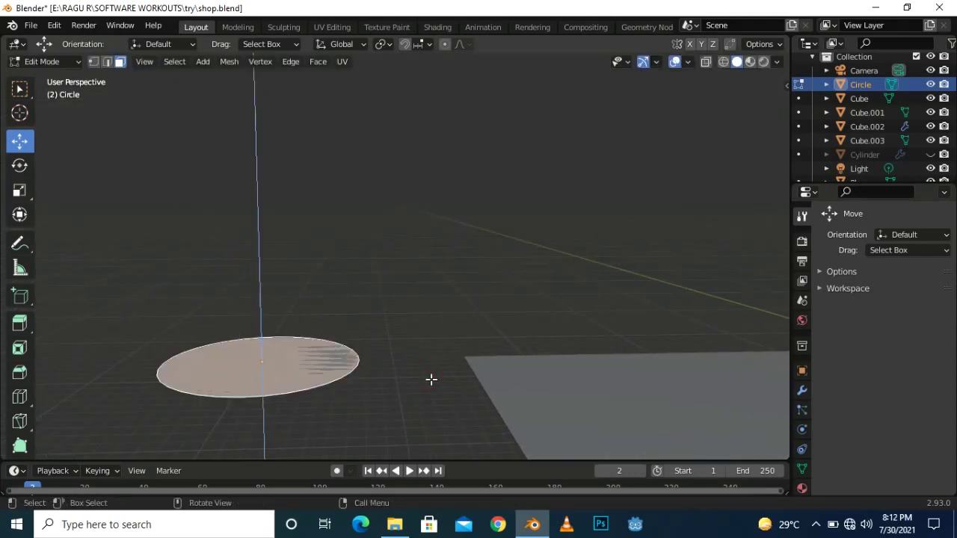
Extrude the circle's face into a thin disc for the tabletop
key("e")
left_click(424, 396)
middle_click_drag(424, 396, 379, 377)
left_click(939, 8)
left_click(604, 287)
middle_click_drag(597, 299, 609, 296)
left_click(867, 127)
left_click(406, 339)
middle_click_drag(406, 339, 344, 314)
scroll(415, 323, "down", 8)
scroll(344, 314, "up", 8)
middle_click_drag(457, 329, 465, 279)
left_click_drag(774, 164, 784, 129)
left_click(875, 7)
left_click(532, 524)
Delete the bottom face of the disc so its underside is open
middle_click_drag(413, 408, 424, 382)
left_click_drag(773, 164, 777, 120)
left_click(359, 441)
scroll(496, 393, "down", 1)
key("x")
left_click(493, 359)
scroll(480, 400, "down", 3)
middle_click_drag(481, 401, 414, 135)
scroll(371, 192, "up", 1)
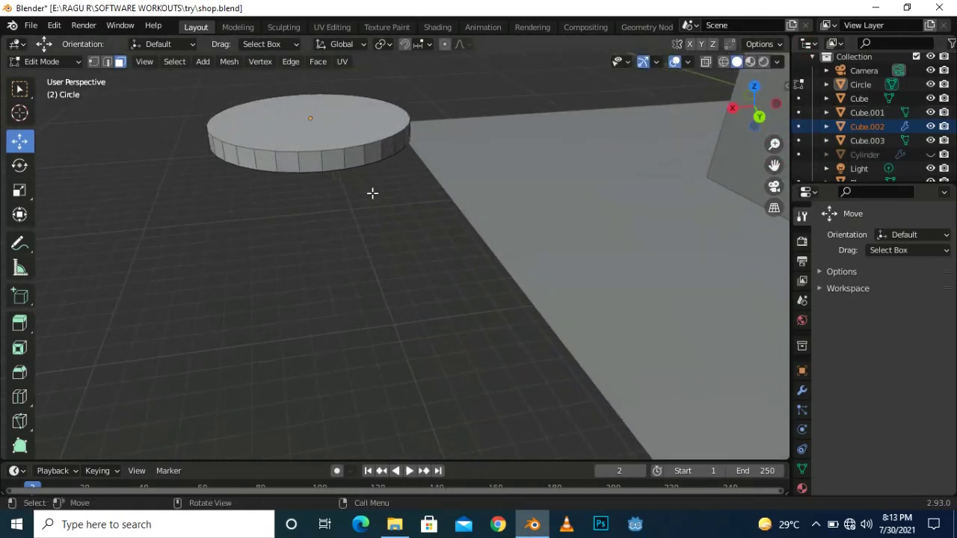
Add a Solidify modifier with a thickness of 0.03 m to the disc
key("Tab")
left_click(801, 389)
left_click(867, 238)
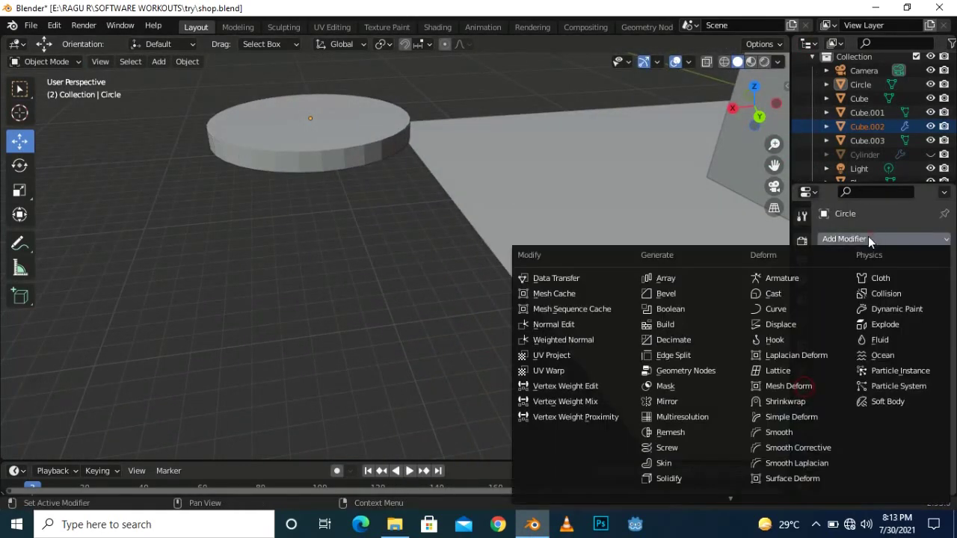
left_click(682, 478)
left_click_drag(927, 302, 929, 302)
middle_click_drag(485, 292, 495, 234)
left_click_drag(31, 120, 83, 42)
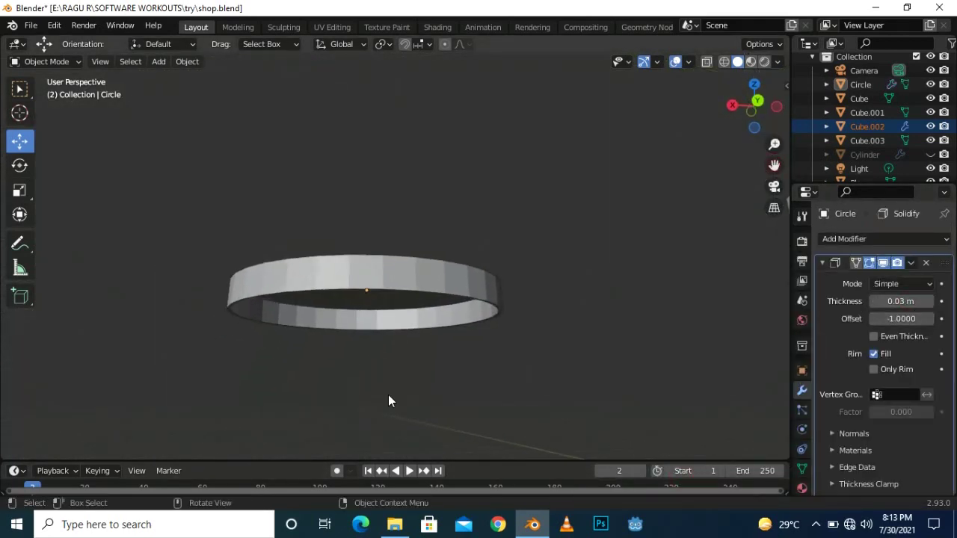
Bevel all the edges of the disc slightly in Edit Mode
scroll(440, 314, "up", 1)
left_click(449, 284)
key("Tab")
key("a")
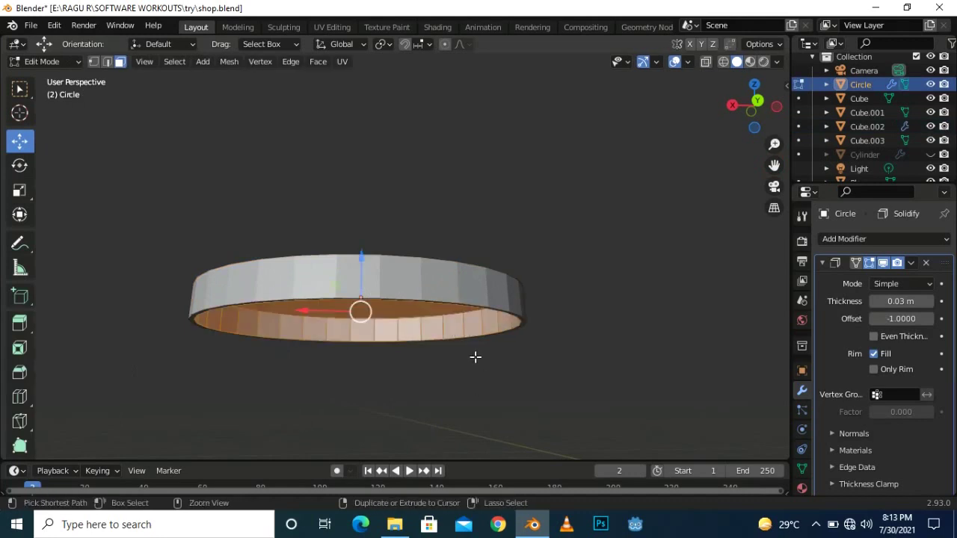
key("ctrl+b")
left_click(483, 367)
left_click(551, 319)
Move the disc's mesh about 12.4 m along Y and -31.6 m along X, into the shop
scroll(550, 319, "down", 1)
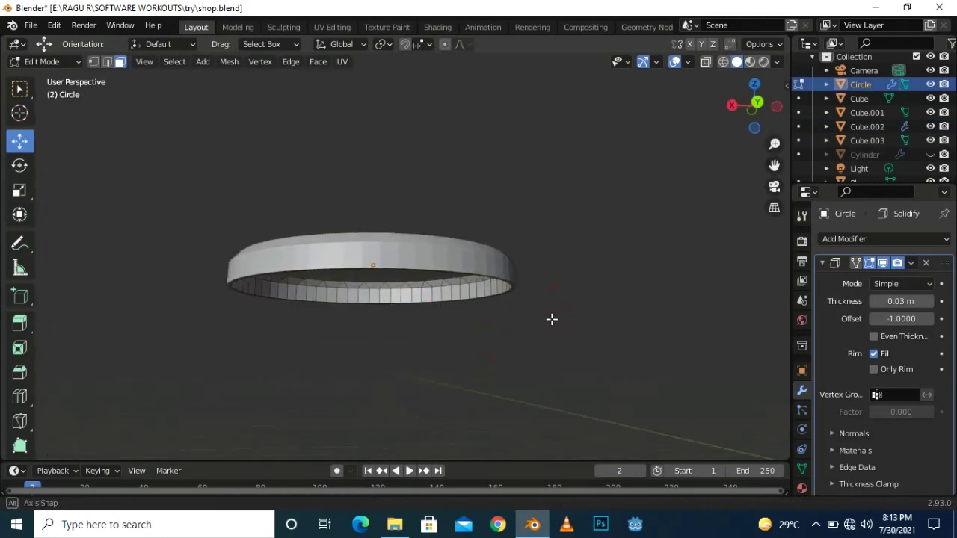
middle_click_drag(551, 319, 548, 337)
scroll(548, 337, "down", 4)
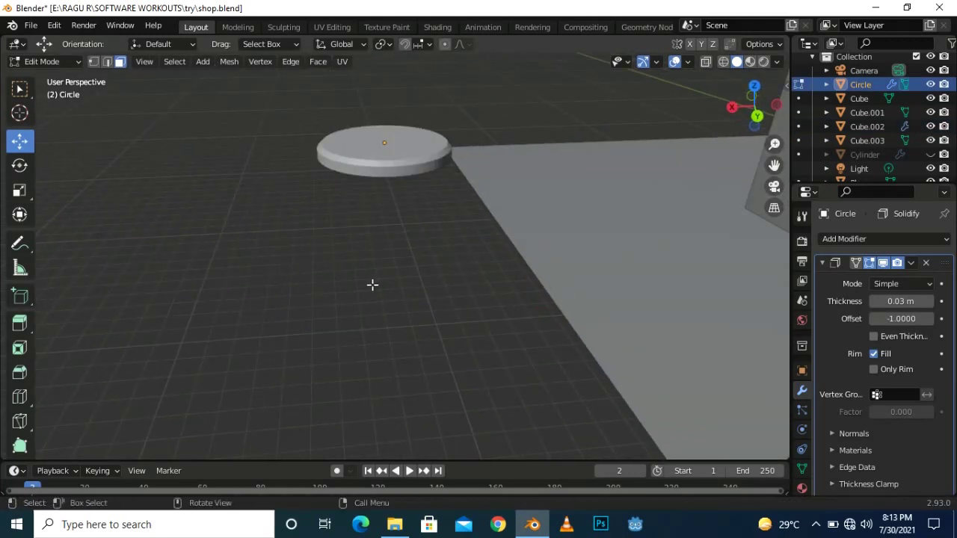
scroll(300, 285, "down", 6)
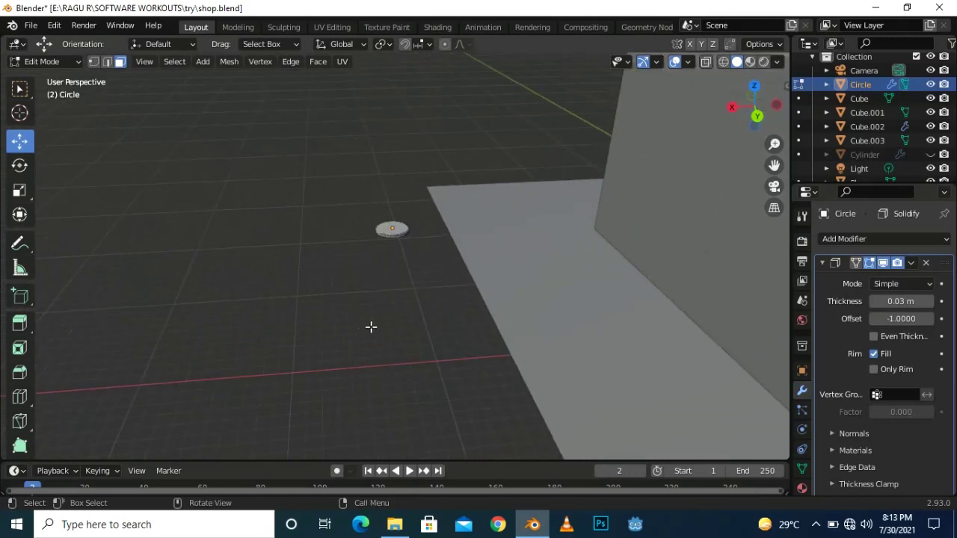
left_click_drag(400, 253, 426, 336)
scroll(440, 322, "down", 8)
scroll(440, 322, "up", 1)
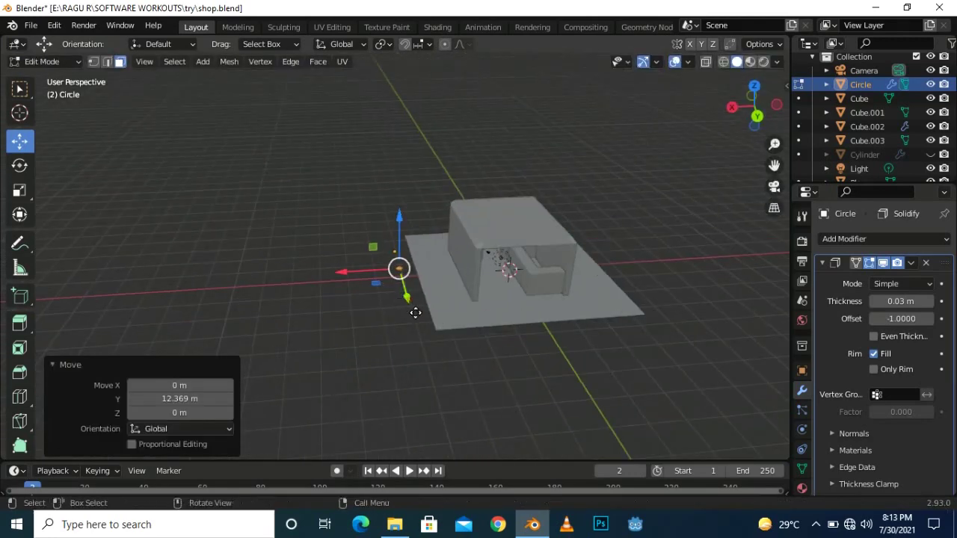
left_click_drag(345, 293, 463, 292)
scroll(621, 244, "up", 8)
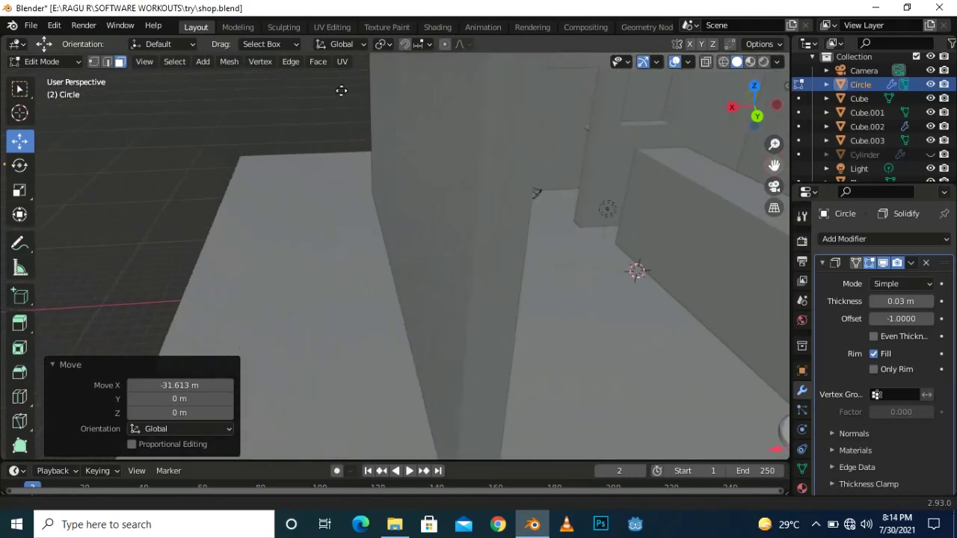
scroll(649, 338, "down", 8)
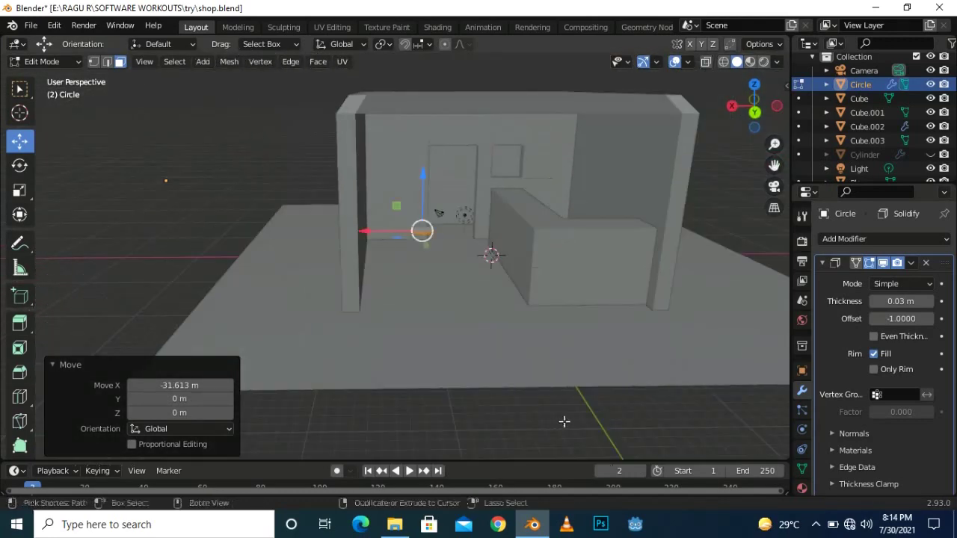
key("ctrl+z")
middle_click_drag(263, 239, 534, 309)
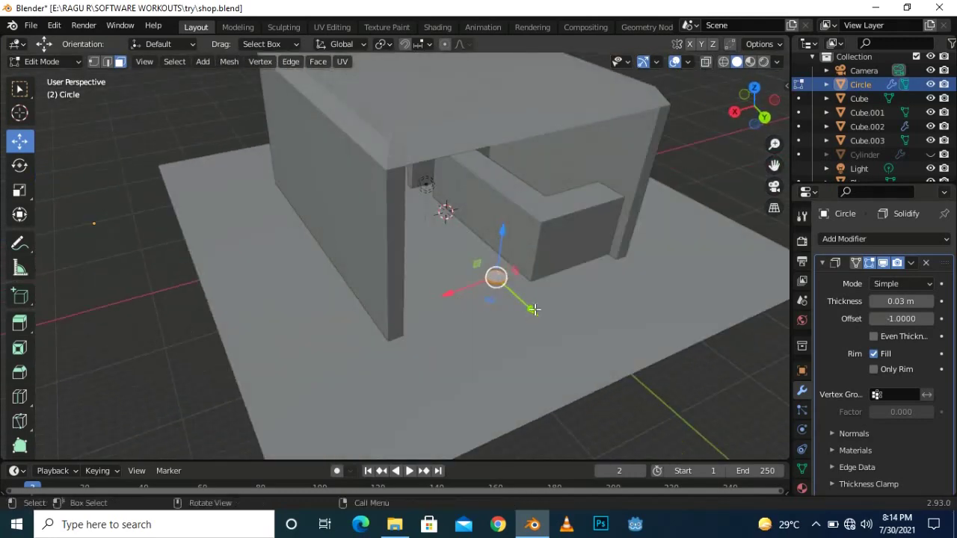
Enlarge the disc uniformly and shift it along Y by about 9.1 m and another 33.8 m, in front of the shop
left_click_drag(533, 309, 583, 337)
scroll(583, 337, "down", 6)
key("s")
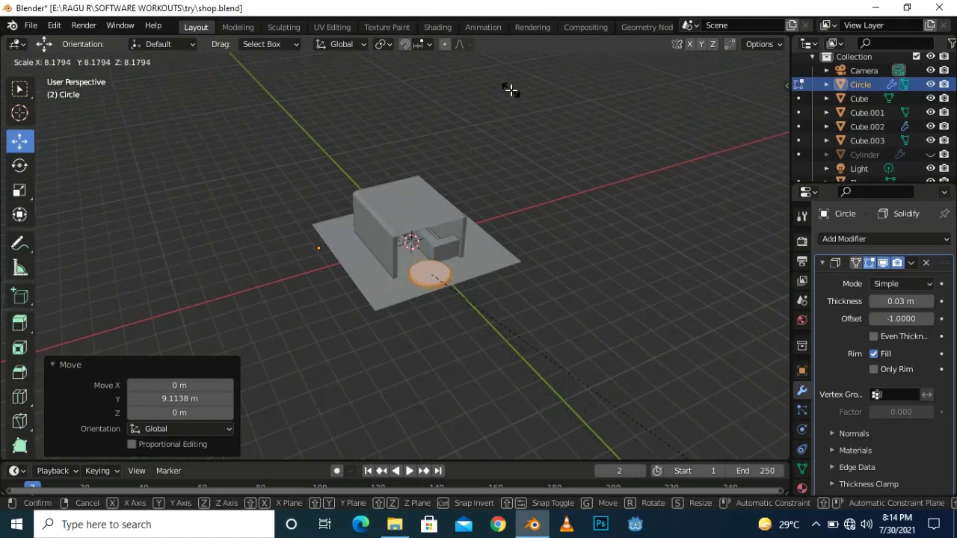
left_click(592, 224)
left_click_drag(457, 302, 520, 358)
scroll(520, 358, "down", 4)
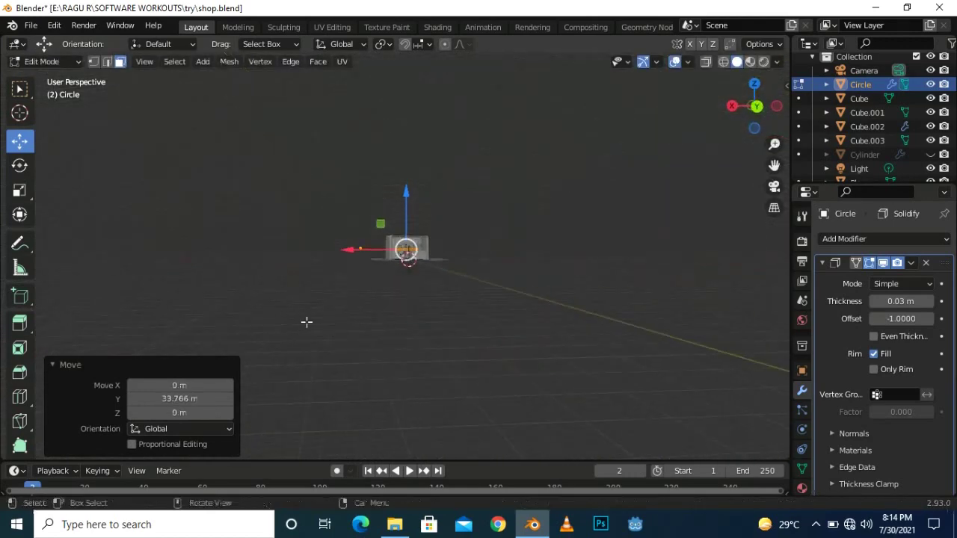
scroll(341, 305, "up", 3)
Add a cylinder to the disc's mesh and position it at the disc
key("shift+a")
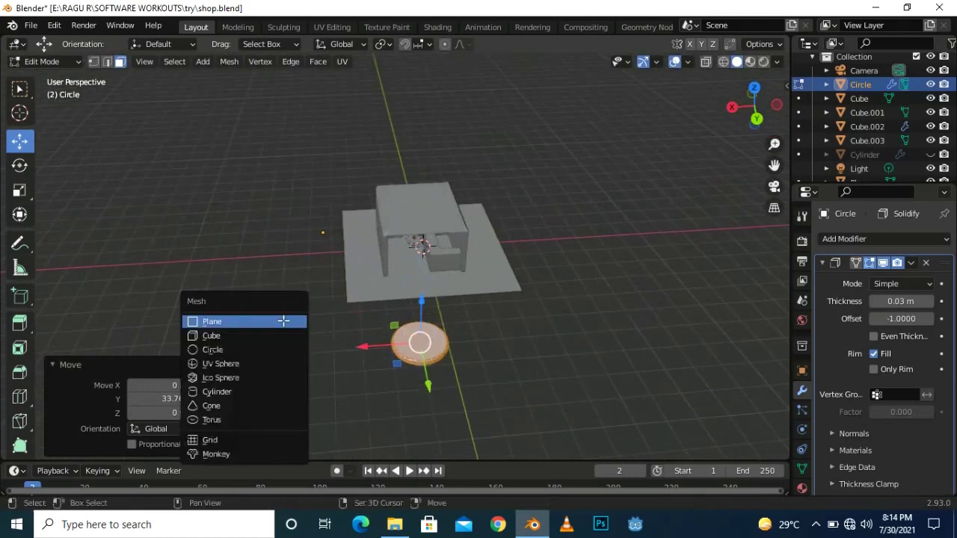
left_click(259, 396)
left_click_drag(428, 288, 461, 397)
scroll(461, 396, "up", 4)
middle_click_drag(575, 347, 623, 316)
middle_click_drag(586, 367, 566, 340)
key("g")
key("x")
left_click(518, 309)
Stretch the cylinder along Z by a factor of about 9.6 to form the table's leg
key("s")
key("z")
left_click(591, 44)
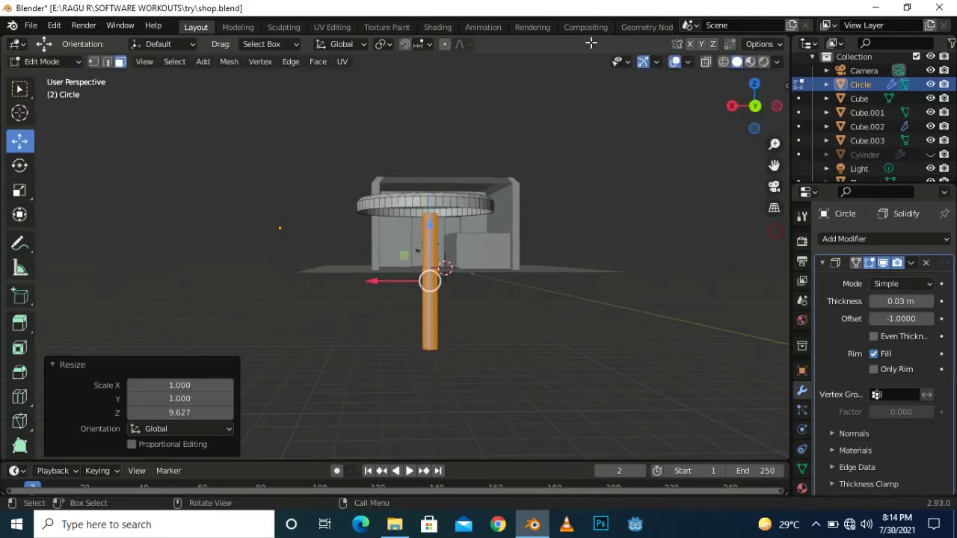
key("z")
left_click(520, 321)
Adjust the leg's height against the tabletop's underside, finishing with a move of about -0.65 m along Z
left_click_drag(429, 223, 430, 199)
scroll(449, 247, "up", 4)
mouse_move(476, 289)
middle_mouse_down()
mouse_move(488, 307)
mouse_move(482, 298)
middle_mouse_up()
left_click_drag(482, 297, 480, 311)
middle_click_drag(598, 359, 590, 324)
Center the leg under the round tabletop along X and Y, working from the top view
scroll(642, 255, "down", 3)
key("KP_7")
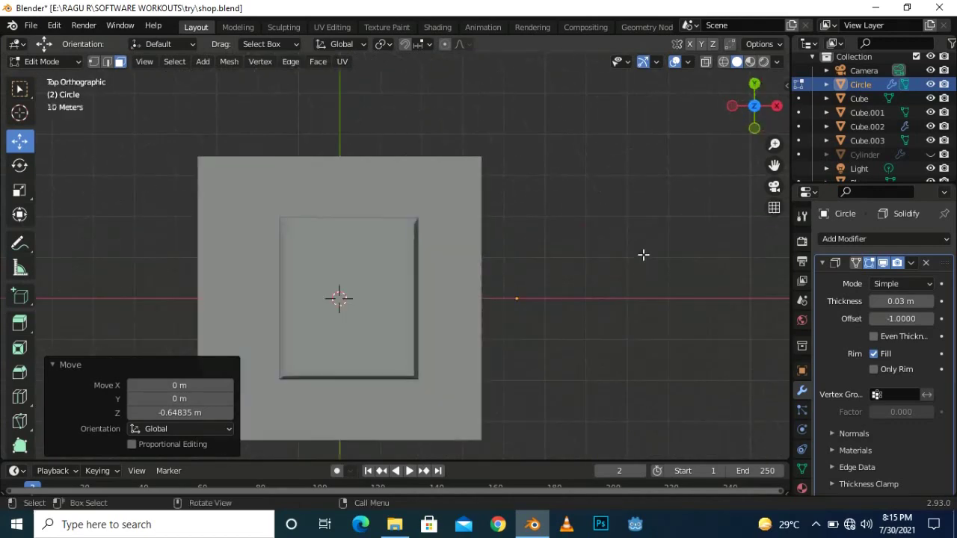
scroll(643, 255, "down", 1)
left_click_drag(774, 165, 797, 271)
left_click_drag(406, 112, 405, 99)
left_click_drag(461, 157, 467, 158)
scroll(662, 149, "up", 3)
left_click_drag(774, 165, 779, 232)
scroll(574, 162, "up", 4)
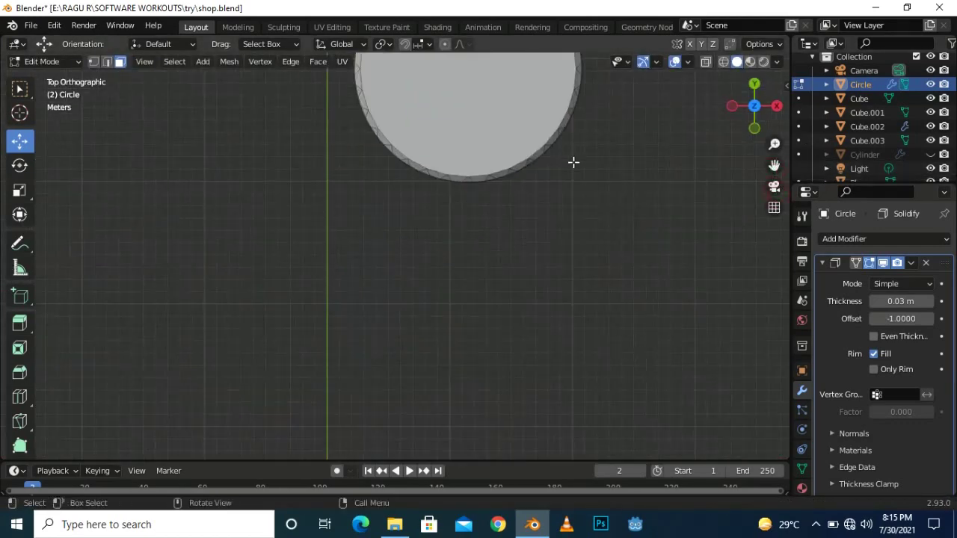
key("KP_5")
left_click_drag(777, 170, 742, 310)
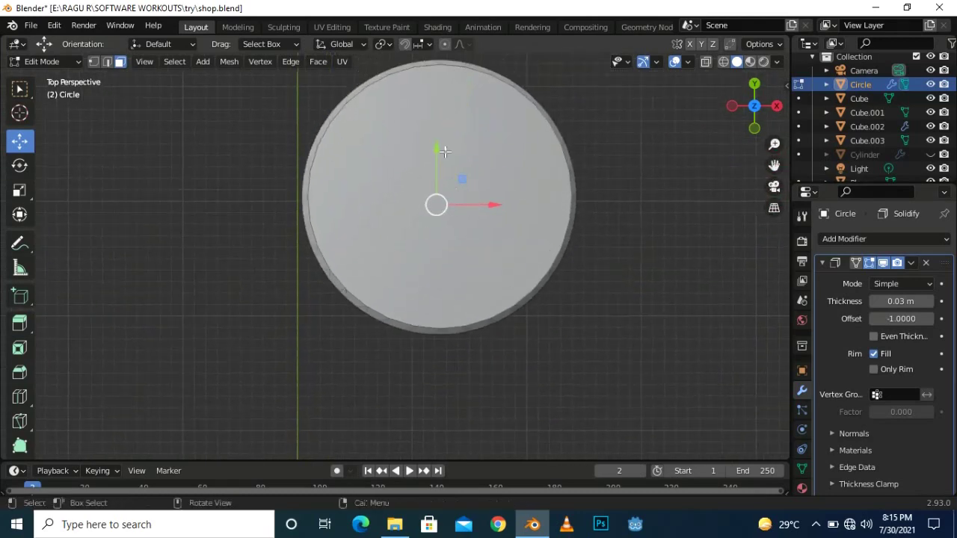
left_click_drag(468, 204, 485, 204)
left_click_drag(436, 151, 435, 133)
Bevel the leg by 0.318 m with 3 segments and return to Object Mode
middle_click_drag(595, 241, 574, 315)
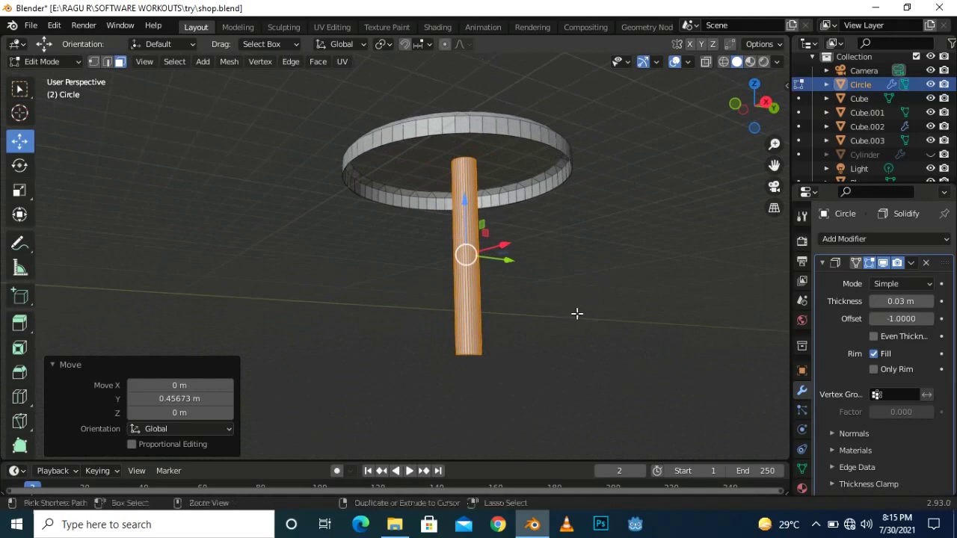
left_click(578, 326)
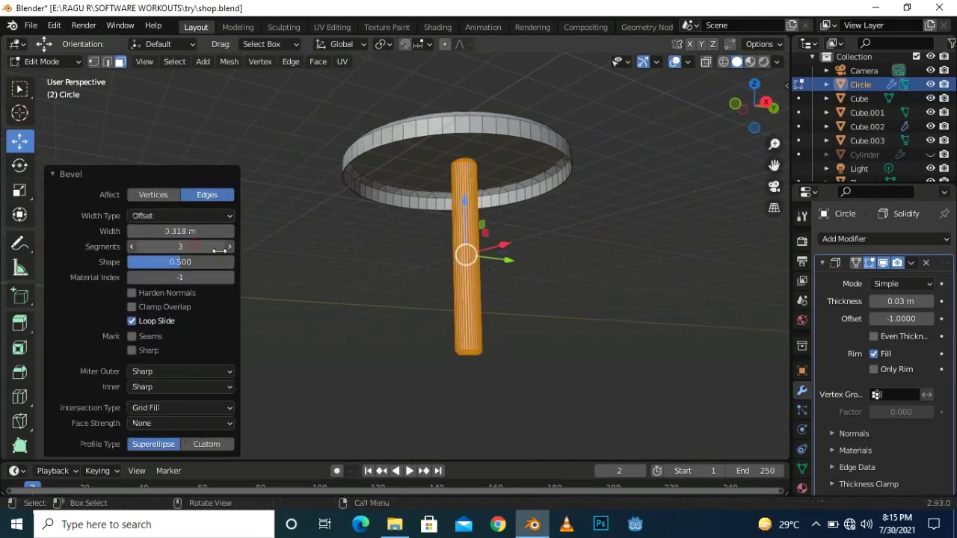
left_click(252, 272)
scroll(655, 289, "down", 1)
key("Tab")
Select the table and move it about -50.2 m along Y, back toward the shop
left_click(606, 207)
scroll(606, 213, "down", 2)
middle_click_drag(606, 224, 548, 280)
left_click(388, 258)
left_click_drag(228, 251, 505, 259)
middle_click_drag(505, 259, 688, 197)
scroll(615, 223, "up", 3)
middle_click_drag(614, 218, 671, 227)
scroll(286, 154, "down", 3)
Scale the table down and shift it along X by about -6.4 m and another -2.9 m, inside the shop opening
key("s")
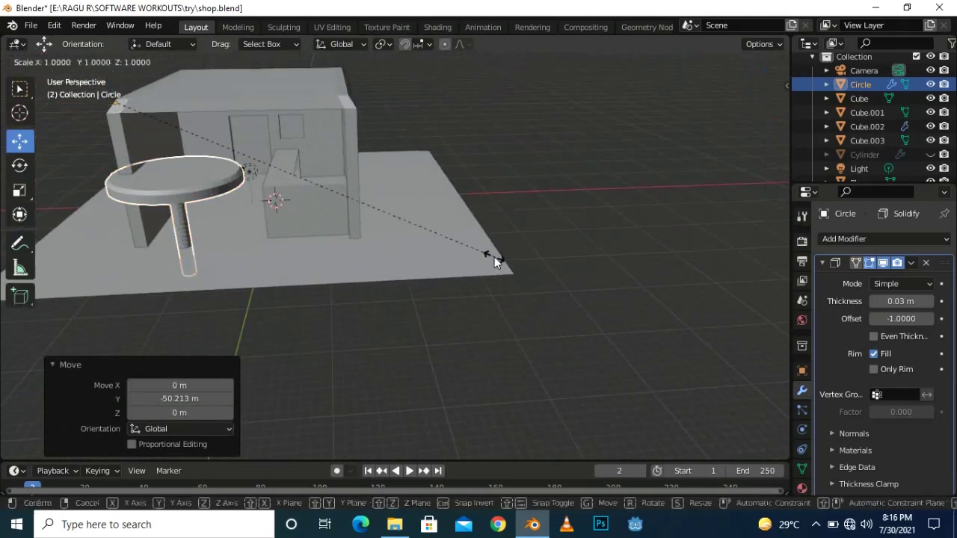
left_click(393, 216)
scroll(244, 165, "down", 3)
left_click_drag(187, 86, 189, 99)
left_click_drag(144, 160, 164, 159)
scroll(224, 159, "up", 3)
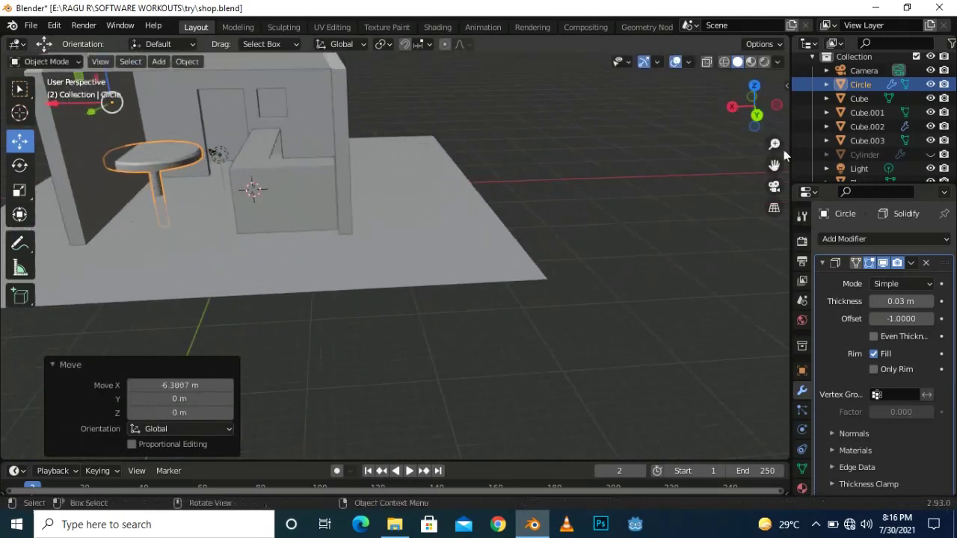
left_click_drag(773, 165, 929, 209)
left_click_drag(162, 138, 172, 137)
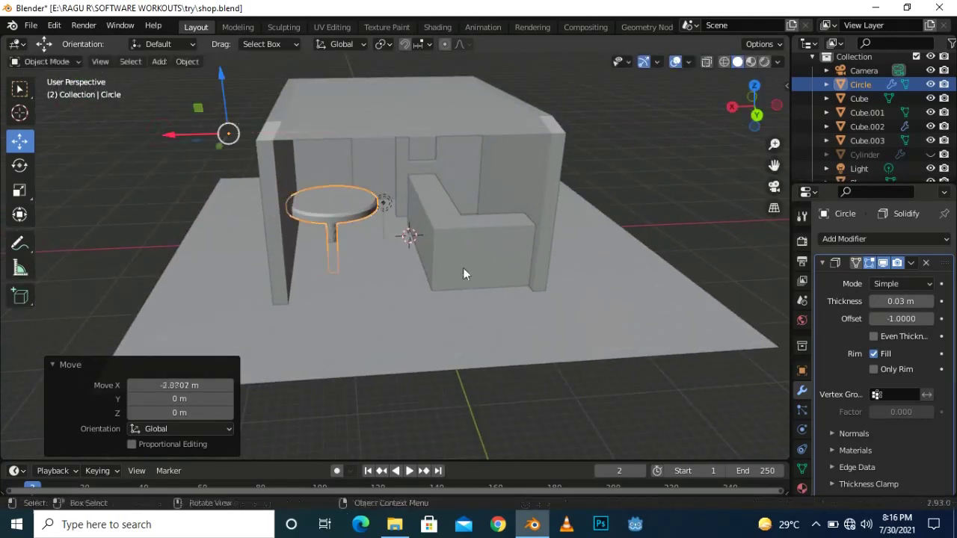
Shrink the table further and move it about -6.9 m along X
scroll(376, 284, "up", 3)
key("s")
left_click(427, 256)
left_click_drag(129, 107, 153, 106)
scroll(318, 151, "down", 1)
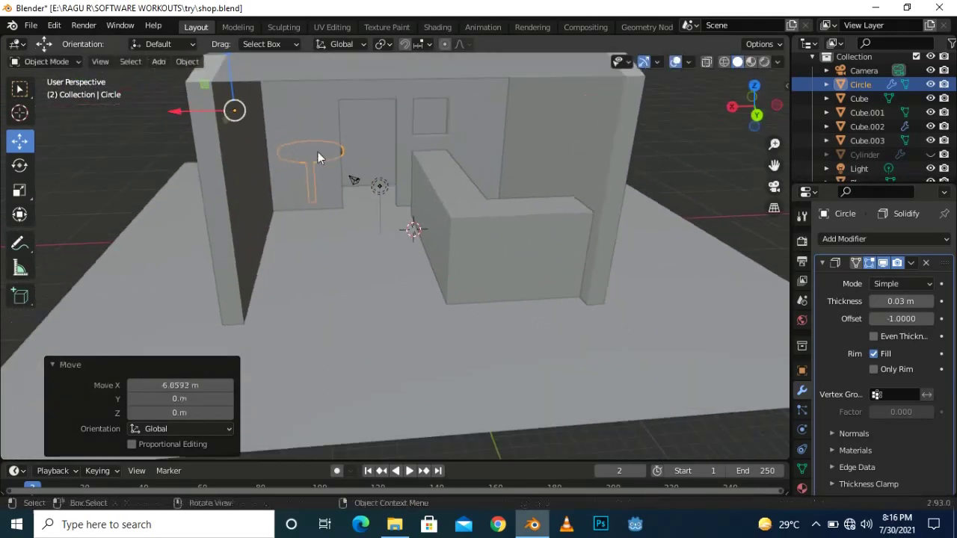
Move the table about 21.7 m along Y, toward the front of the shop
middle_click_drag(318, 152, 375, 178)
scroll(376, 178, "down", 2)
left_click_drag(93, 151, 109, 183)
middle_click_drag(336, 233, 285, 188)
scroll(393, 309, "up", 4)
middle_click_drag(478, 301, 474, 268)
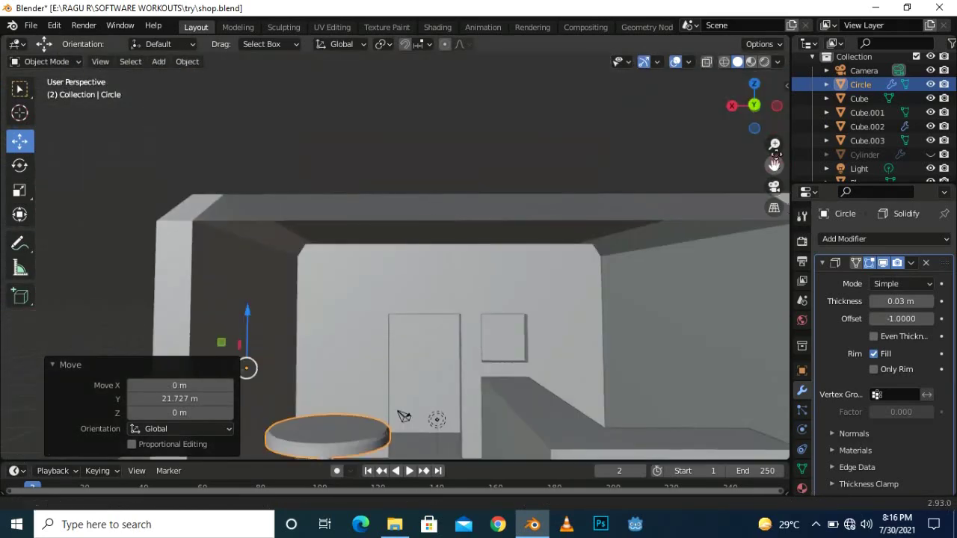
left_click_drag(775, 155, 777, 112)
scroll(606, 276, "down", 2)
Scale the table down once more and move it about -4.4 m along X, away from the side wall
middle_click_drag(606, 276, 603, 300)
key("s")
left_click(459, 284)
left_click_drag(176, 182, 212, 184)
scroll(417, 312, "down", 5)
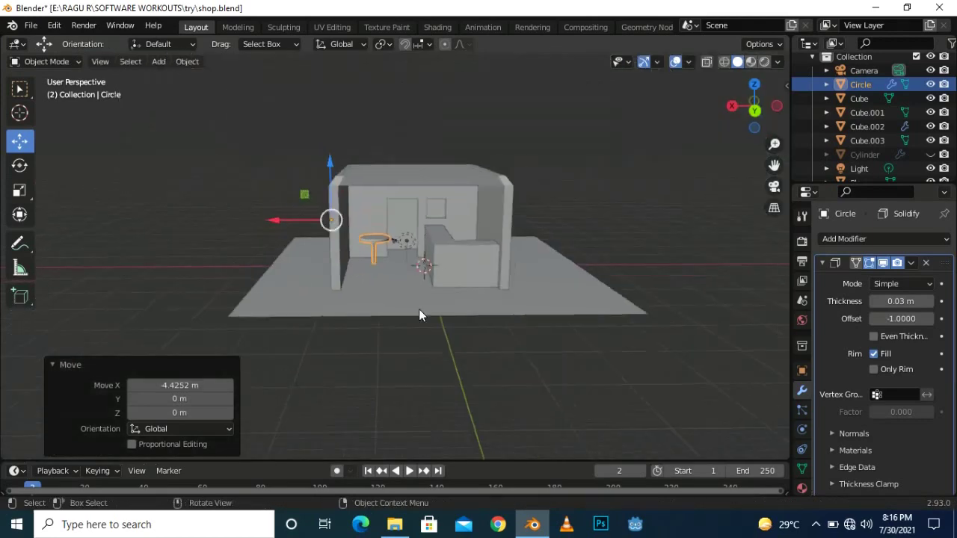
Raise the table about 1.2 m along Z
scroll(418, 315, "up", 3)
left_click_drag(292, 141, 268, 119)
scroll(292, 152, "up", 2)
Duplicate the table and place the copy about 11.4 m along Y toward the shop's front
key("shift+d")
key("y")
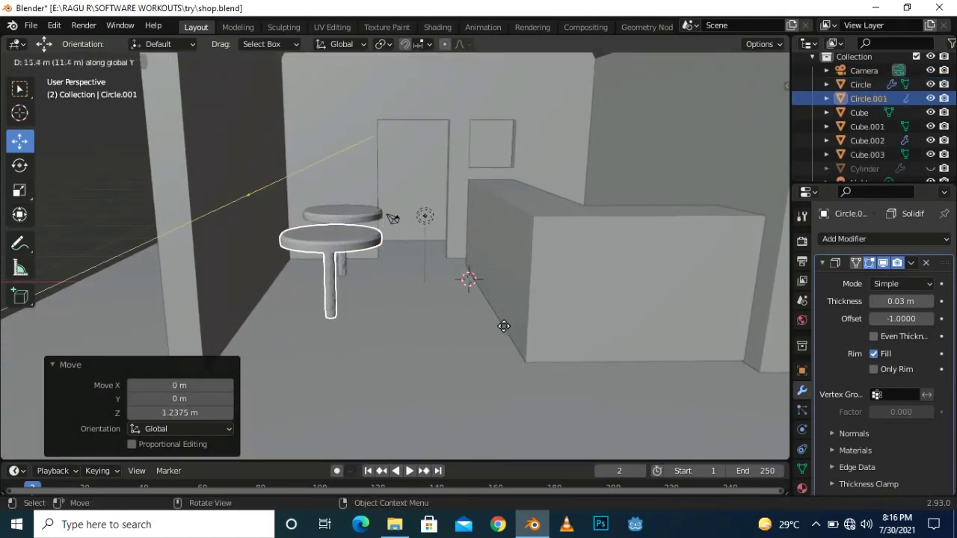
left_click(504, 324)
scroll(505, 329, "down", 5)
middle_click_drag(518, 320, 606, 378)
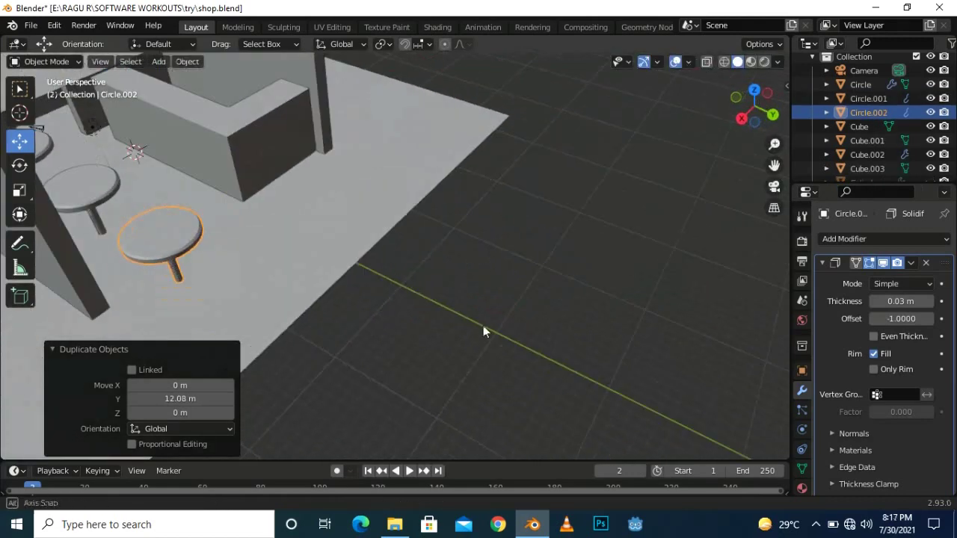
Delete the third table, the copy nearest the shop's open front
scroll(213, 248, "down", 1)
key("x")
left_click(302, 265)
scroll(321, 261, "down", 3)
middle_click_drag(449, 254, 295, 247)
scroll(514, 243, "up", 4)
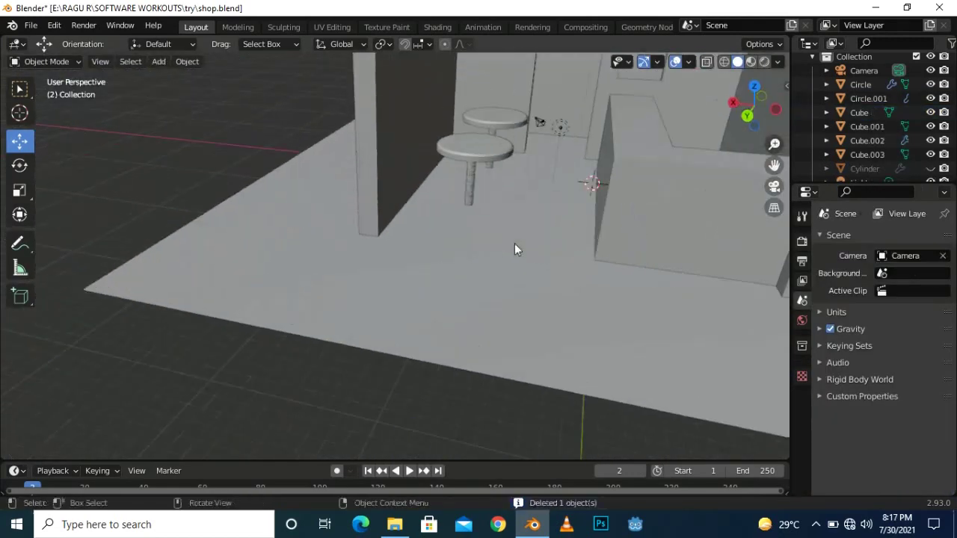
Examine the two tables and the counter from several angles around the shop's open front
middle_click_drag(514, 242, 532, 207)
scroll(418, 303, "up", 2)
middle_click_drag(490, 245, 554, 247)
scroll(554, 247, "down", 2)
scroll(555, 247, "up", 2)
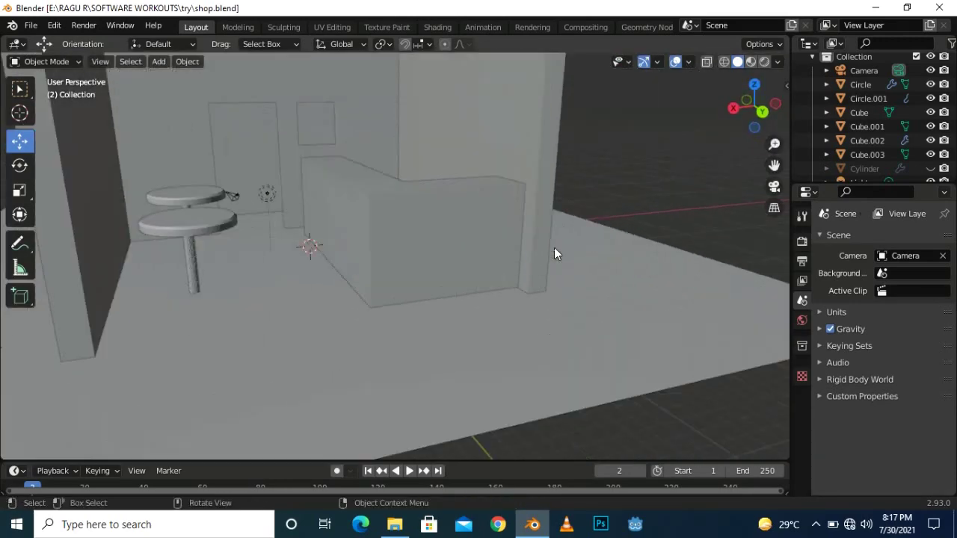
scroll(553, 249, "down", 6)
scroll(416, 284, "up", 6)
middle_click_drag(360, 281, 333, 279)
scroll(333, 279, "down", 5)
Duplicate the table nearest the shop's open front and place the copy about 45.4 m along Y
left_click(362, 242)
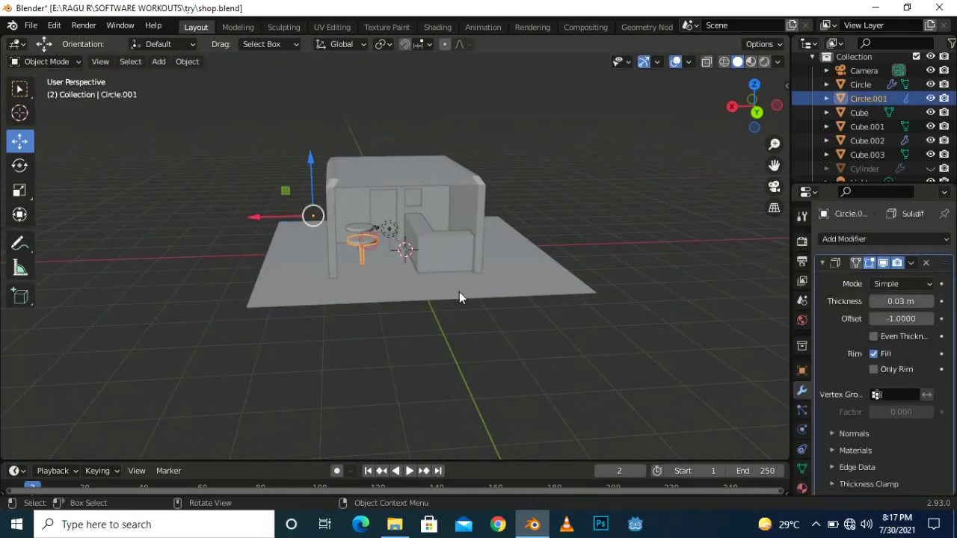
middle_click_drag(459, 291, 444, 320)
key("shift+d")
key("y")
left_click(464, 382)
Scale the copied table down to stool size and move it about -1.97 m along X
middle_click_drag(464, 381, 482, 273, "shift")
scroll(584, 236, "up", 3)
middle_click_drag(585, 236, 514, 310, "shift")
key("s")
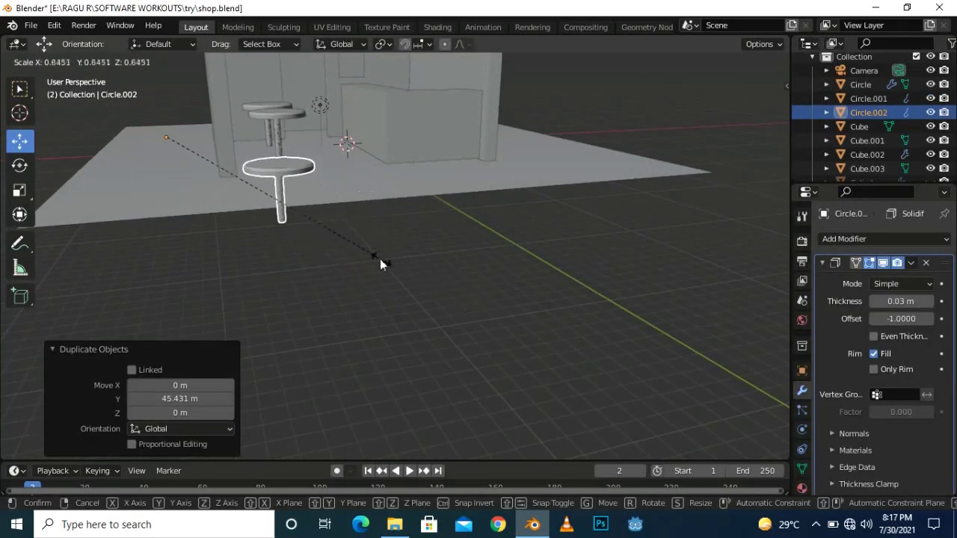
left_click(343, 243)
left_click_drag(100, 139, 129, 138)
Lower the stool along Z to the shop's floor level, working in a wireframe side view
middle_click_drag(345, 231, 350, 260)
scroll(350, 261, "down", 3)
scroll(666, 182, "up", 3)
key("KP_3")
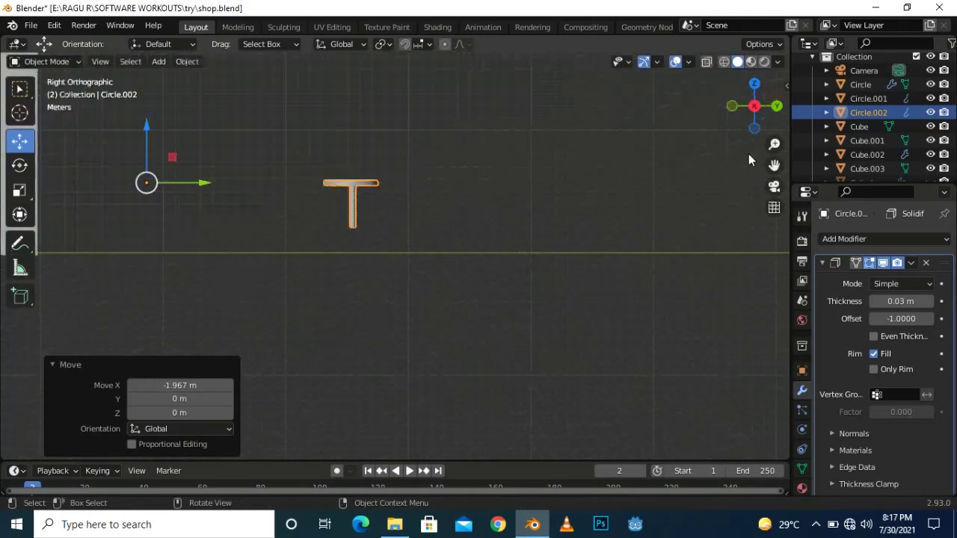
left_click(723, 62)
left_click_drag(774, 165, 645, 308)
left_click(611, 286)
left_click(285, 226)
key("g")
key("z")
left_click_drag(221, 175, 221, 180)
Move the stool about -1.66 m along Y and check its position in solid shading
left_click_drag(276, 243, 255, 248)
key("KP_1")
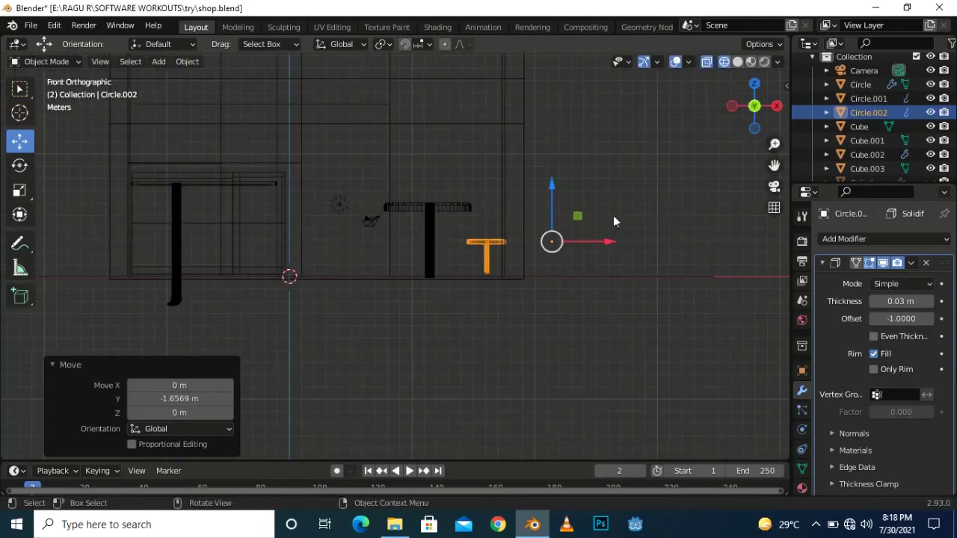
left_click(736, 61)
key("KP_3")
middle_click_drag(346, 342, 313, 270)
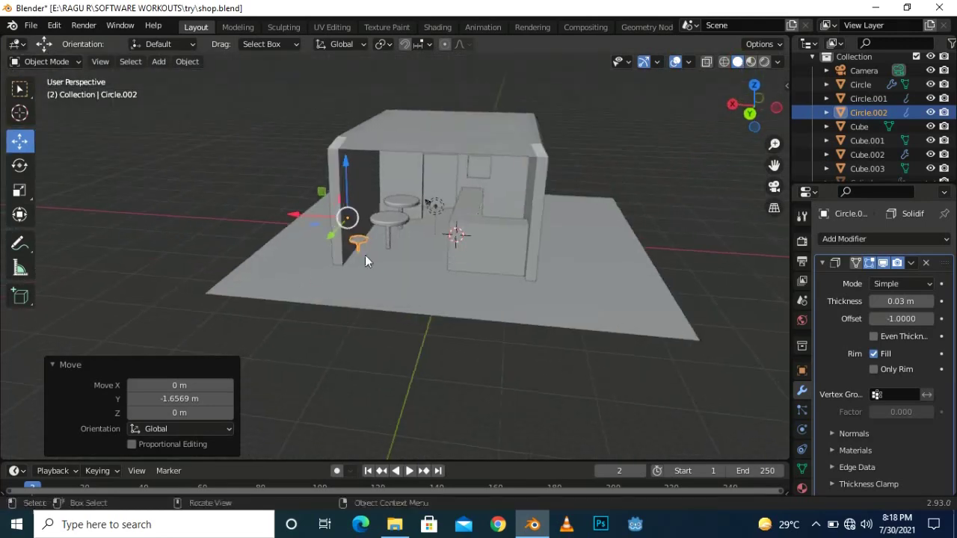
Shift the stool away from the side wall and adjust its position beside the front table
scroll(313, 271, "up", 3)
left_click_drag(256, 184, 272, 184)
scroll(375, 264, "up", 3)
middle_click_drag(376, 265, 453, 278)
left_click_drag(107, 164, 113, 148)
Duplicate the stool, placing the copy about 4.27 m along Y and -2.74 m along X
key("shift+d")
key("y")
left_click(251, 263)
middle_click_drag(278, 266, 324, 265)
key("g")
key("x")
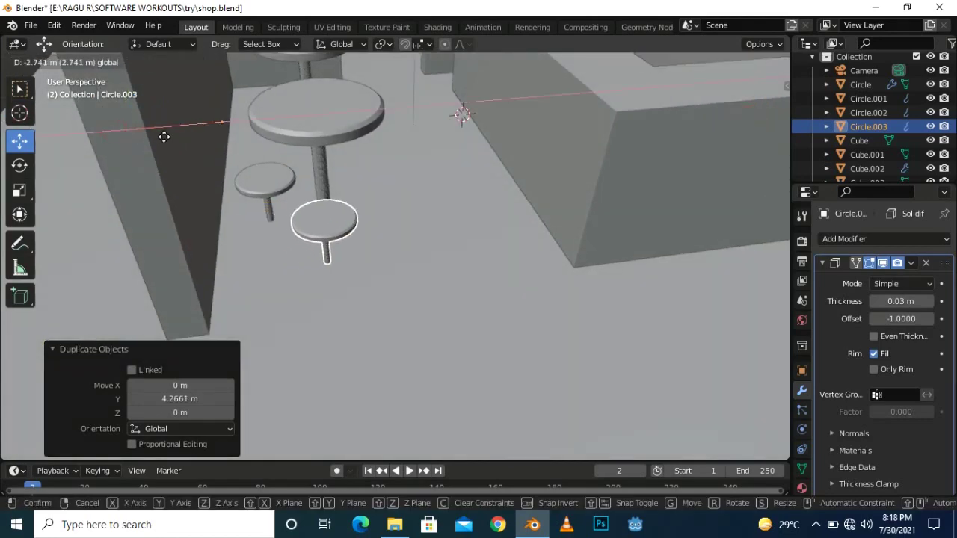
left_click(162, 137)
middle_click_drag(384, 217, 390, 218)
Duplicate the second stool and place the copy about -6.2 m along Y and -3.92 m along X, on the table's counter side
key("shift+d")
key("x")
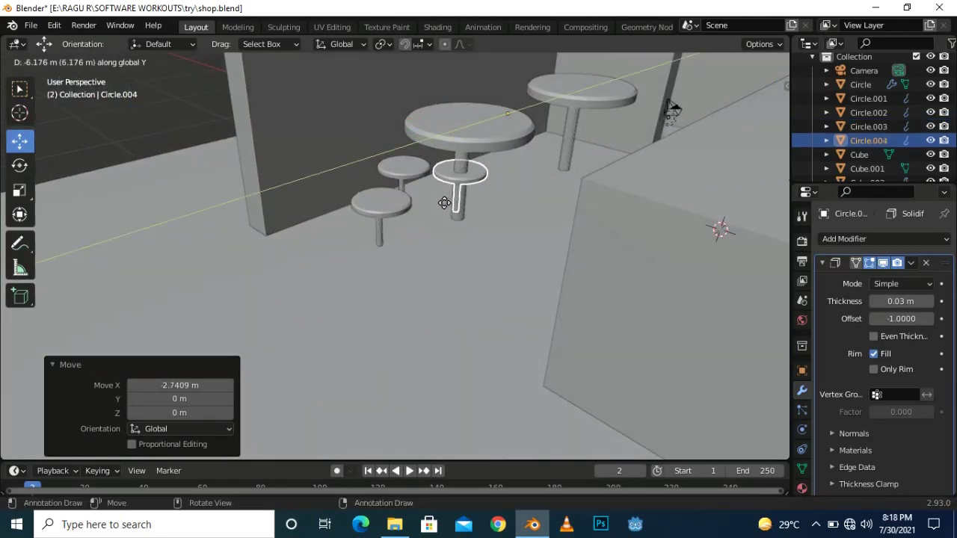
left_click(444, 205)
key("g")
key("x")
left_click(515, 198)
middle_click_drag(515, 198, 661, 265)
scroll(408, 243, "up", 3)
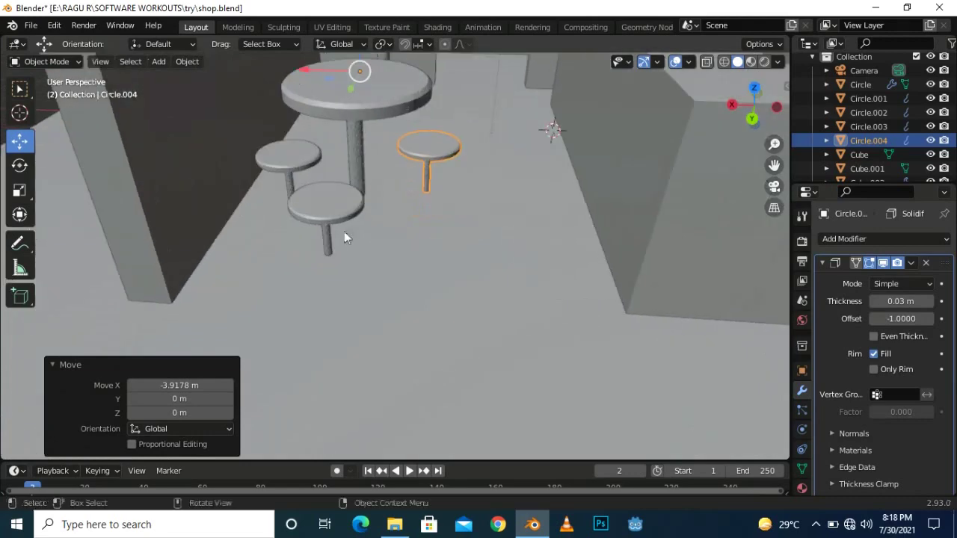
Reposition the stool nearest the shop's open front along Y and X
left_click(336, 210)
key("g")
key("y")
left_click(430, 202)
key("g")
key("x")
left_click(449, 205)
Duplicate the counter-side stool, place the copy along Y toward the shop's rear, and shift it toward the side wall
left_click(424, 159)
scroll(462, 207, "up", 3)
middle_click_drag(461, 217, 464, 247)
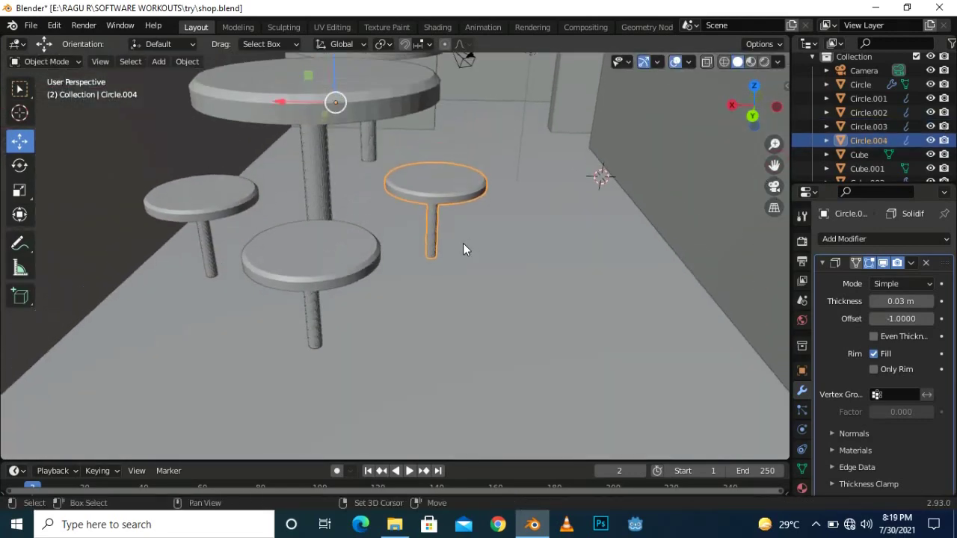
key("shift+d")
key("y")
left_click(461, 212)
left_click_drag(295, 100, 239, 83)
Show the front table and its stools from above in wireframe and clear the selection
scroll(433, 202, "up", 2)
middle_click_drag(441, 215, 576, 176)
left_click_drag(674, 128, 605, 183)
scroll(574, 209, "down", 3)
key("KP_7")
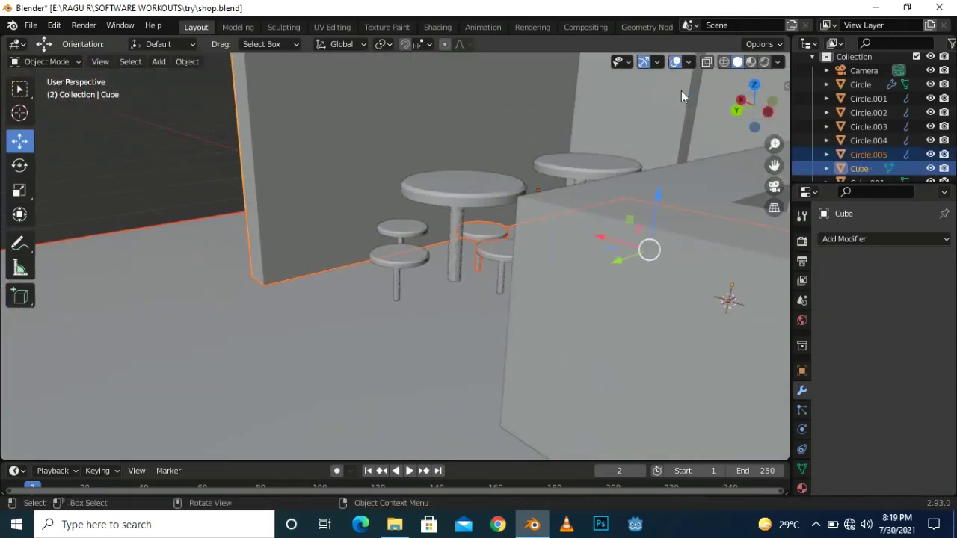
left_click(723, 62)
left_click_drag(773, 165, 763, 301)
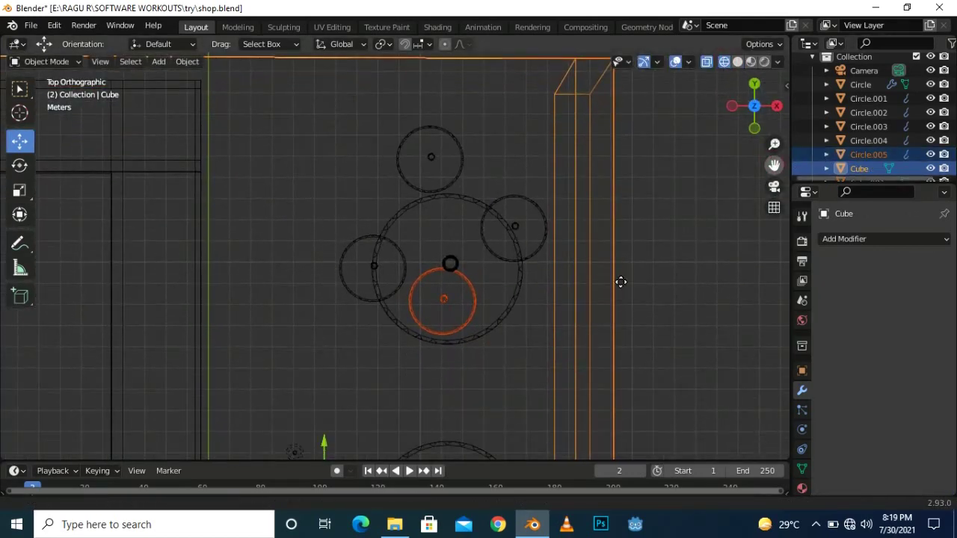
scroll(501, 322, "up", 2)
scroll(578, 284, "down", 3)
left_click(662, 242)
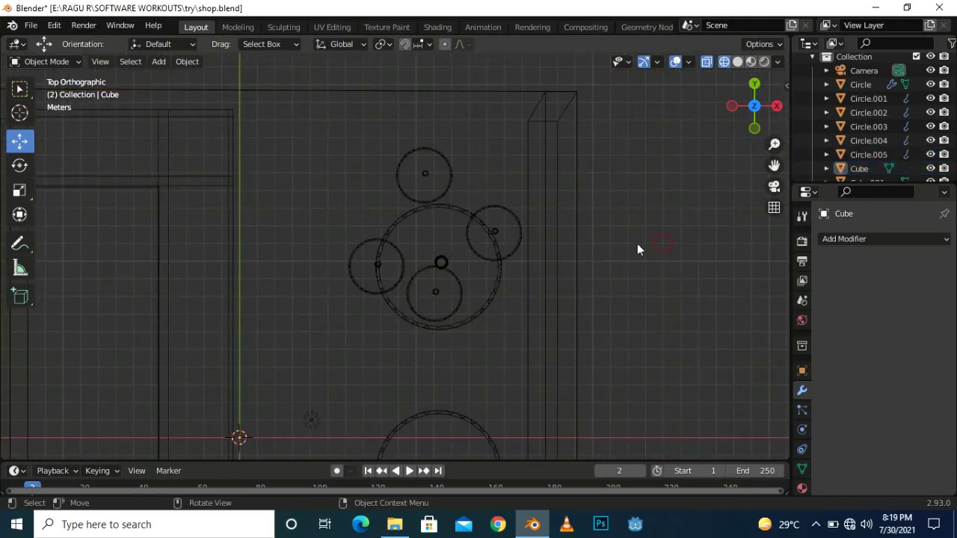
Move the stool under the front table about 0.79 m along X, then along Y toward the table's rear rim
left_click(457, 300)
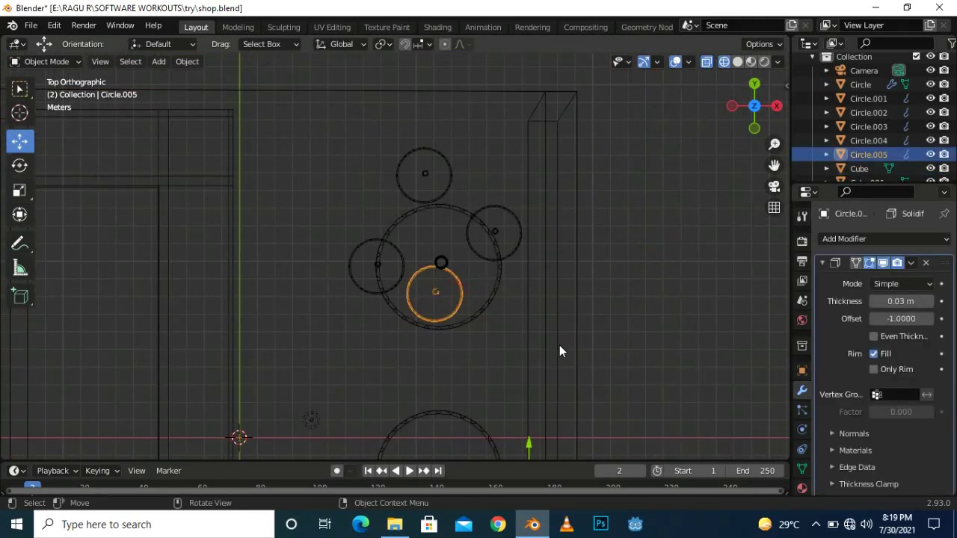
key("g")
key("x")
left_click(573, 393)
key("g")
key("y")
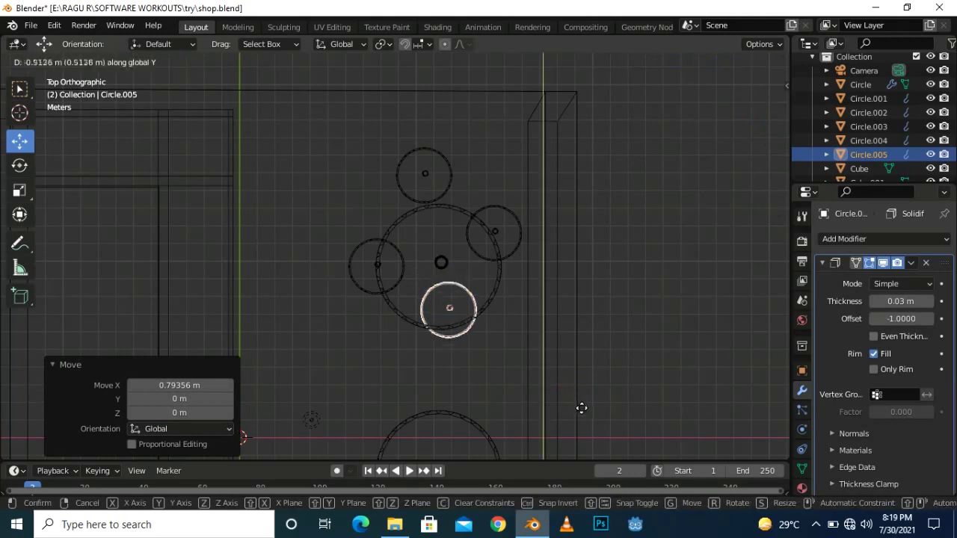
left_click(580, 416)
Move the stool nearest the open front about -1.47 m along Y and slightly along X, overlapping the table's rim
left_click(449, 173)
key("g")
key("y")
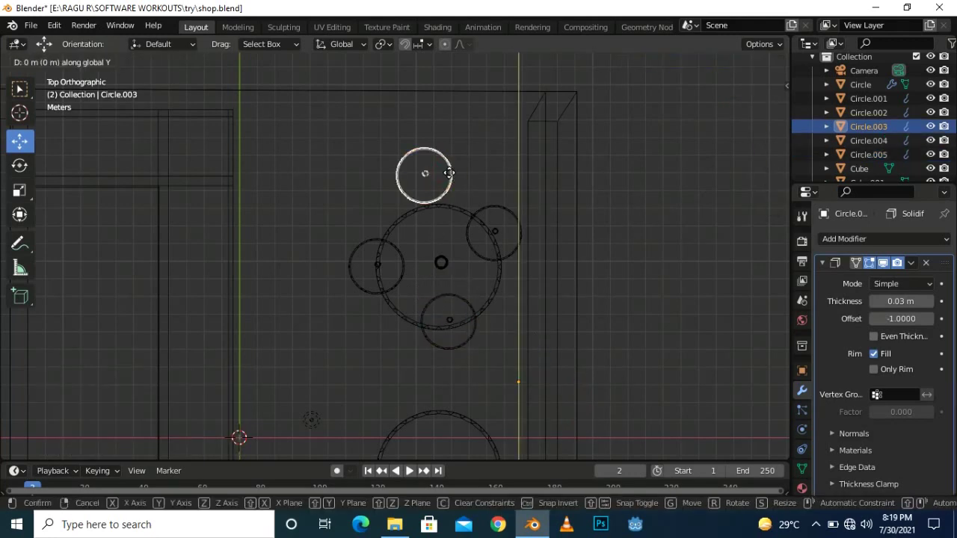
left_click(461, 198)
key("g")
key("x")
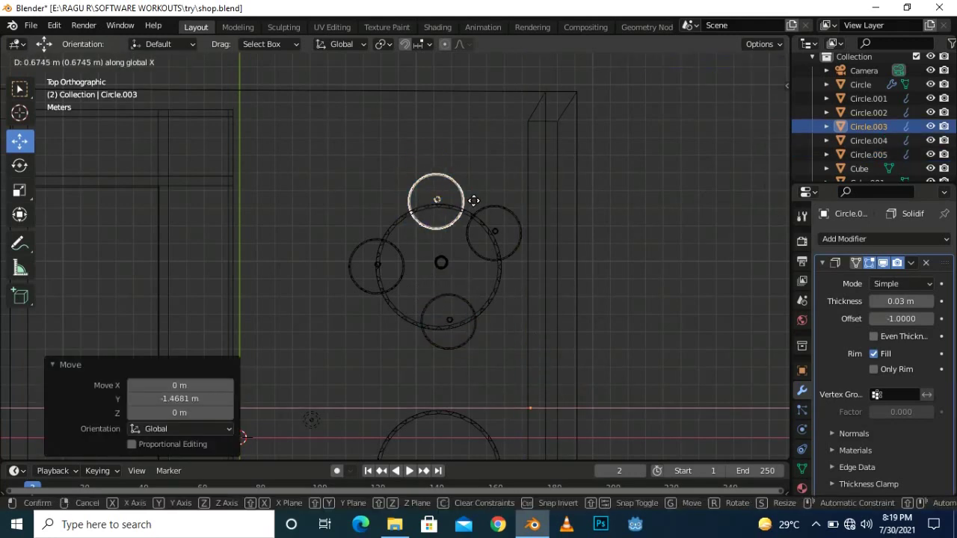
left_click(469, 203)
Move the wall-side stool about -1.39 m along Y, level with the table's centre
left_click(518, 223)
key("g")
key("x")
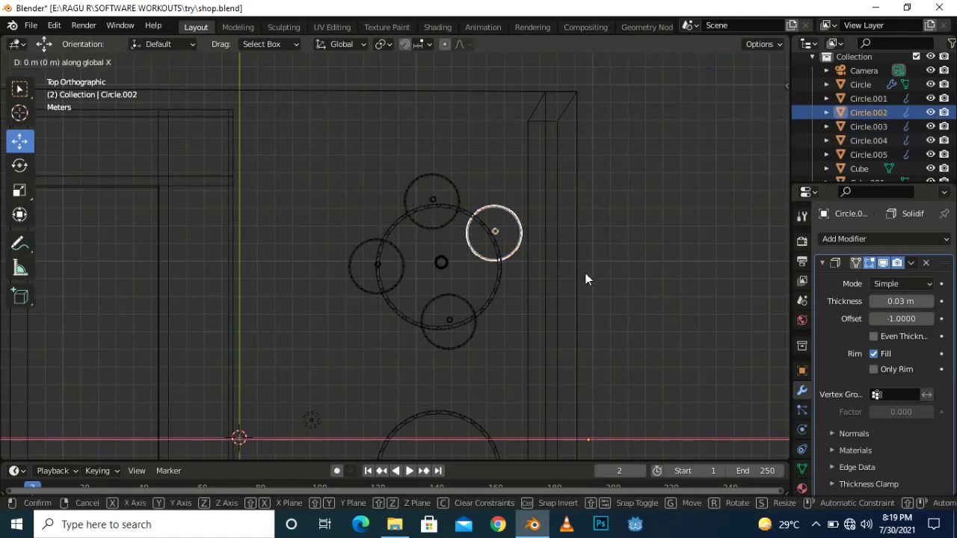
left_click(585, 277)
key("g")
left_click(585, 298)
scroll(523, 299, "down", 3)
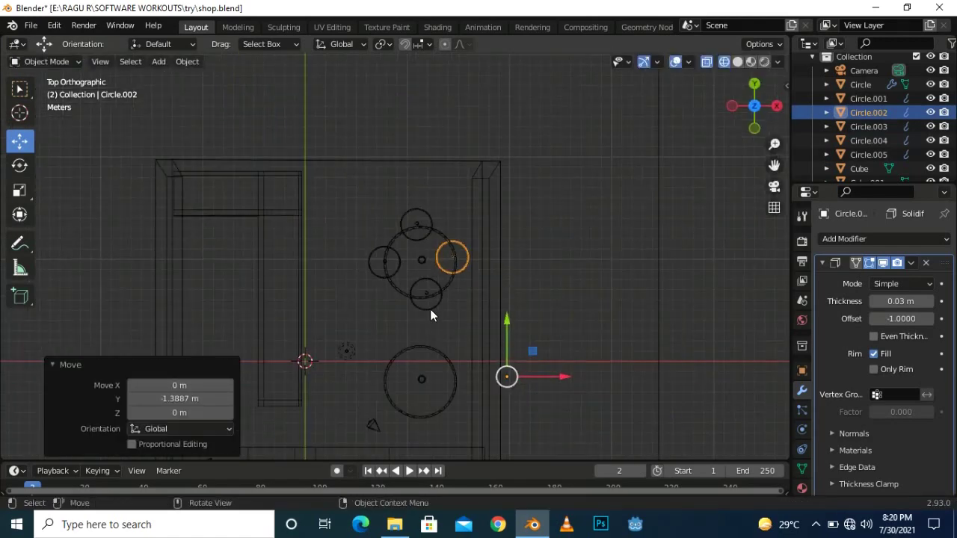
Select all four stools and duplicate them along Y around the rear table, then clear the selection
left_click(444, 299, "shift")
scroll(563, 258, "down", 3)
key("shift+d")
key("y")
left_click(557, 329)
left_click(620, 299)
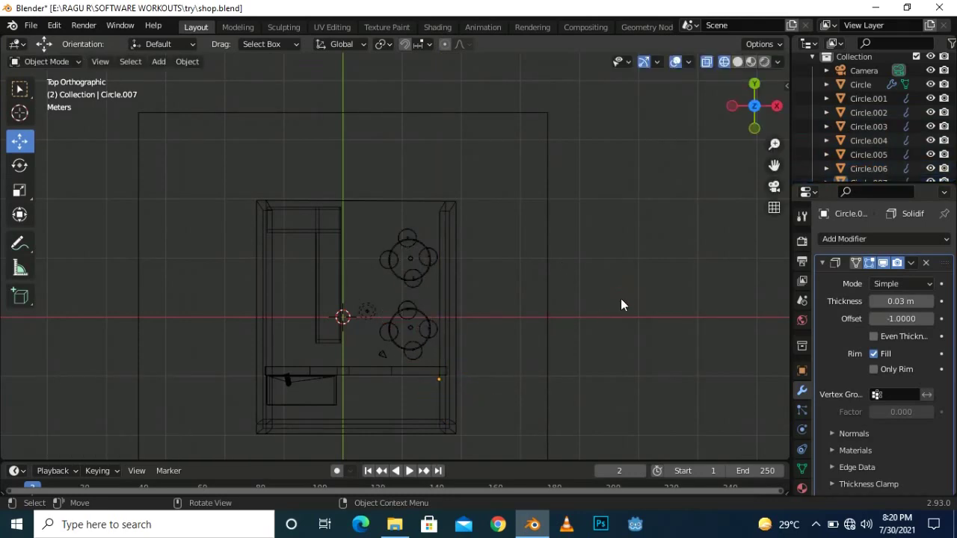
Return to solid shading, select all the stools around both tables, and lower them about 0.41 m along Z
mouse_move(503, 314)
middle_mouse_down()
mouse_move(384, 367)
mouse_move(612, 281)
mouse_move(688, 172)
middle_mouse_up()
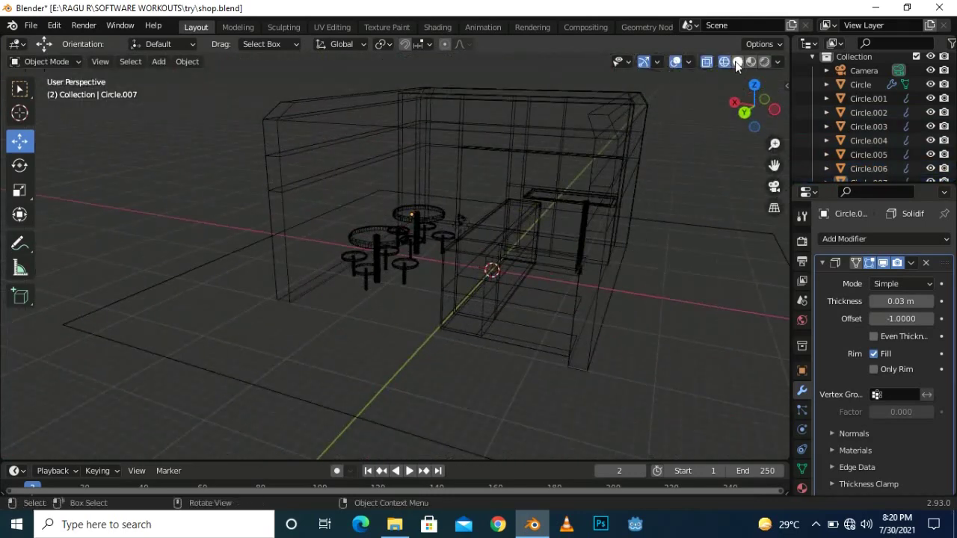
left_click(737, 62)
scroll(426, 345, "up", 5)
middle_click_drag(479, 306, 440, 317)
scroll(441, 317, "up", 2)
left_click(288, 281)
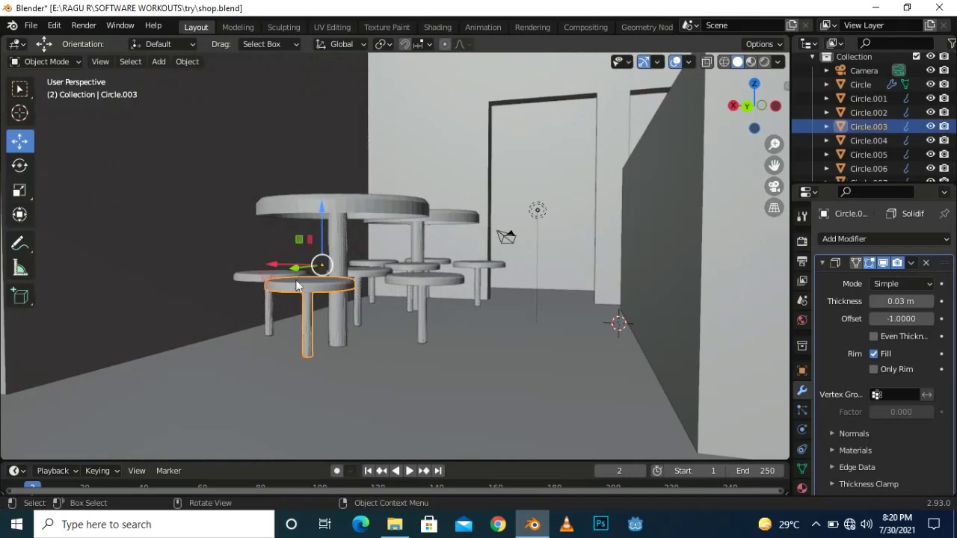
left_click(378, 261, "shift")
scroll(450, 297, "up", 2)
middle_click_drag(473, 297, 467, 286)
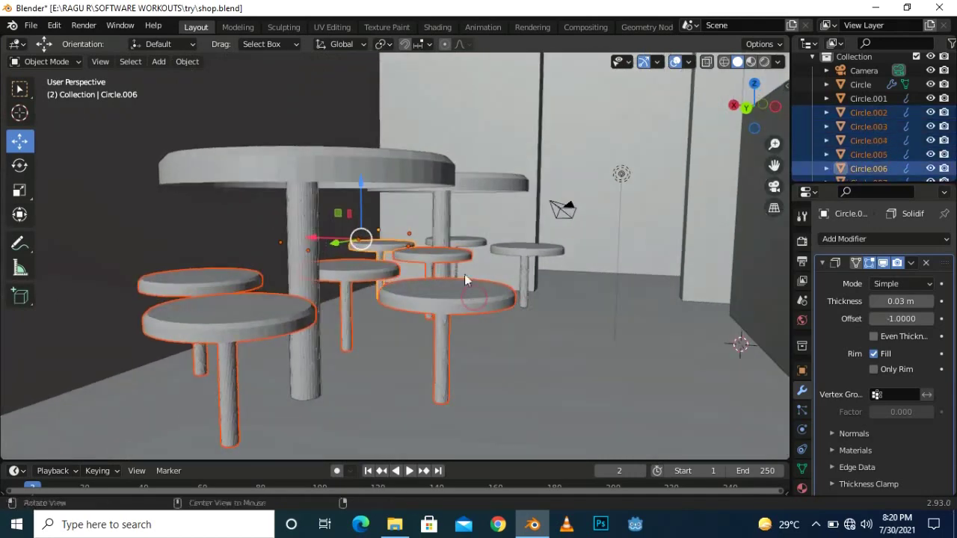
mouse_move(386, 183)
left_mouse_down()
mouse_move(388, 203)
mouse_move(388, 191)
left_mouse_up()
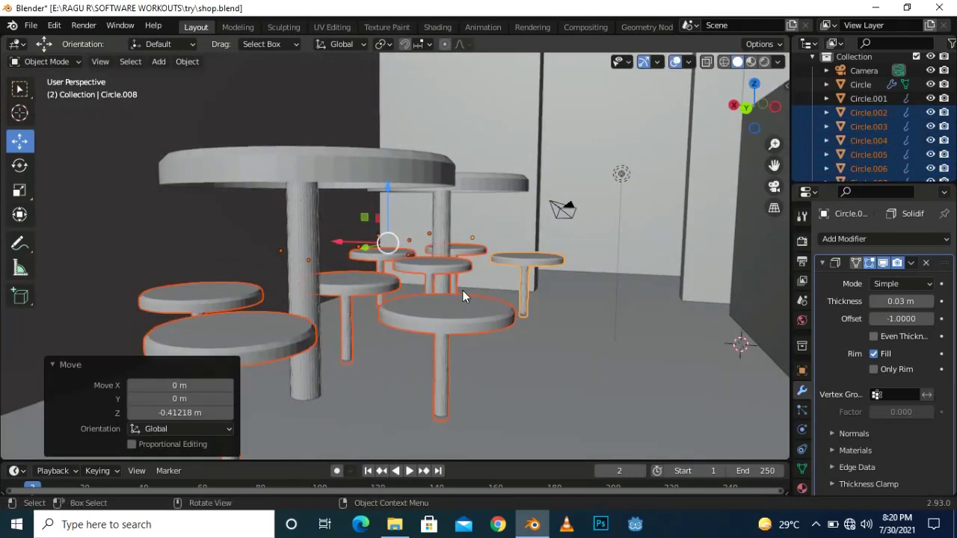
Clear the selection and review the whole shop from its open front
scroll(462, 290, "down", 8)
left_click(220, 207)
scroll(432, 364, "up", 4)
scroll(397, 341, "down", 4)
middle_click_drag(393, 341, 504, 338)
scroll(567, 271, "down", 5)
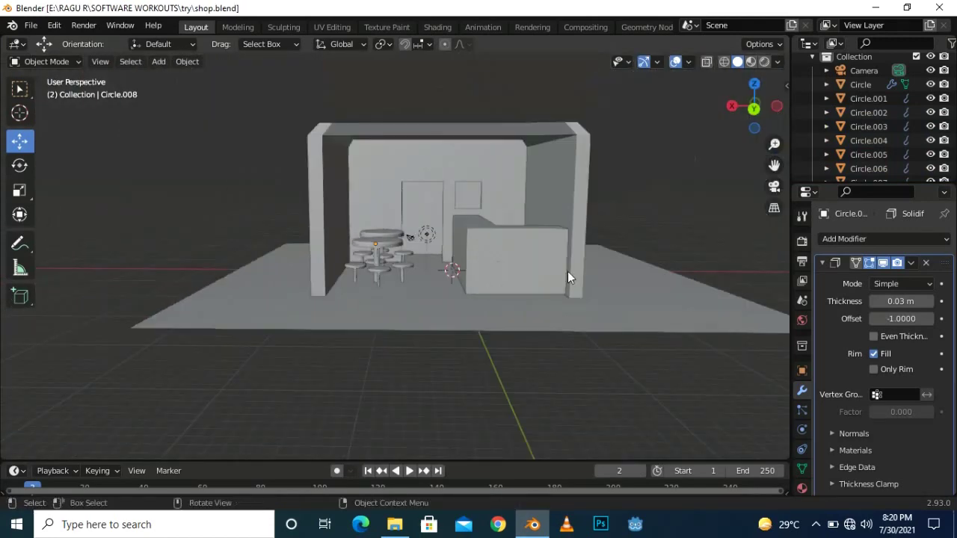